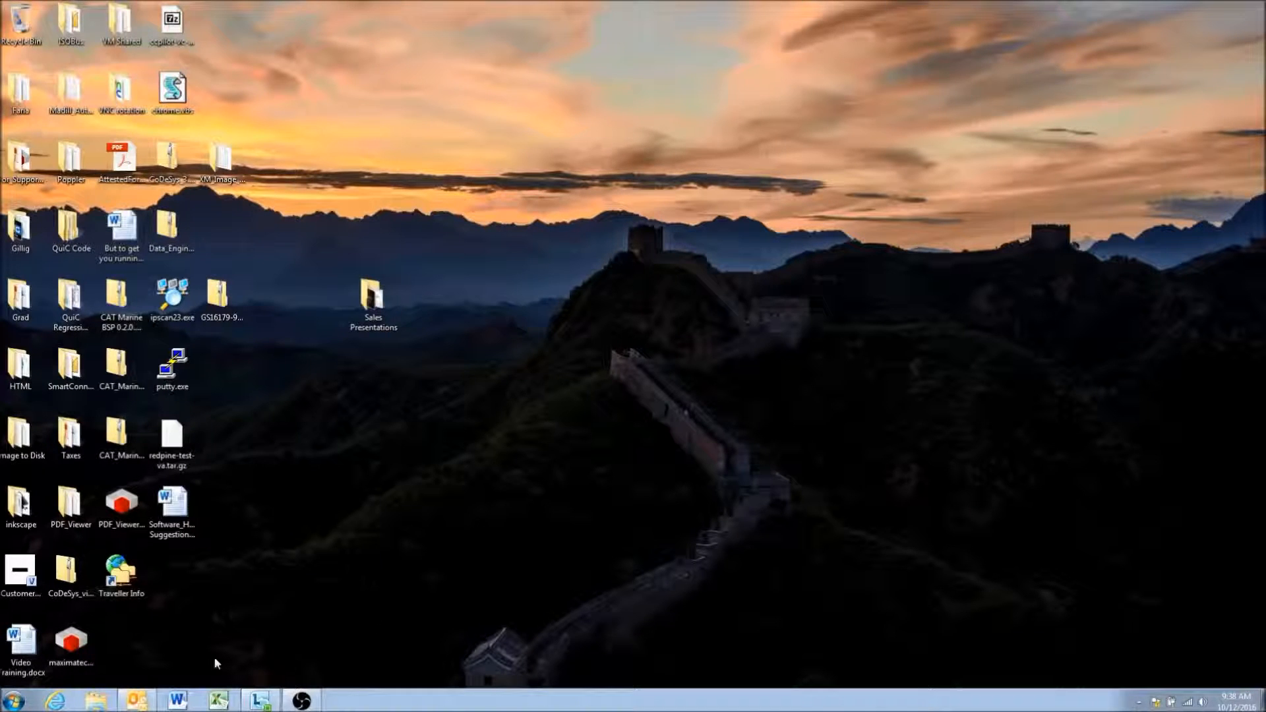
Launch QuiC Tool from the maximatecc QuiC folder among the installed programs.
click(14, 701)
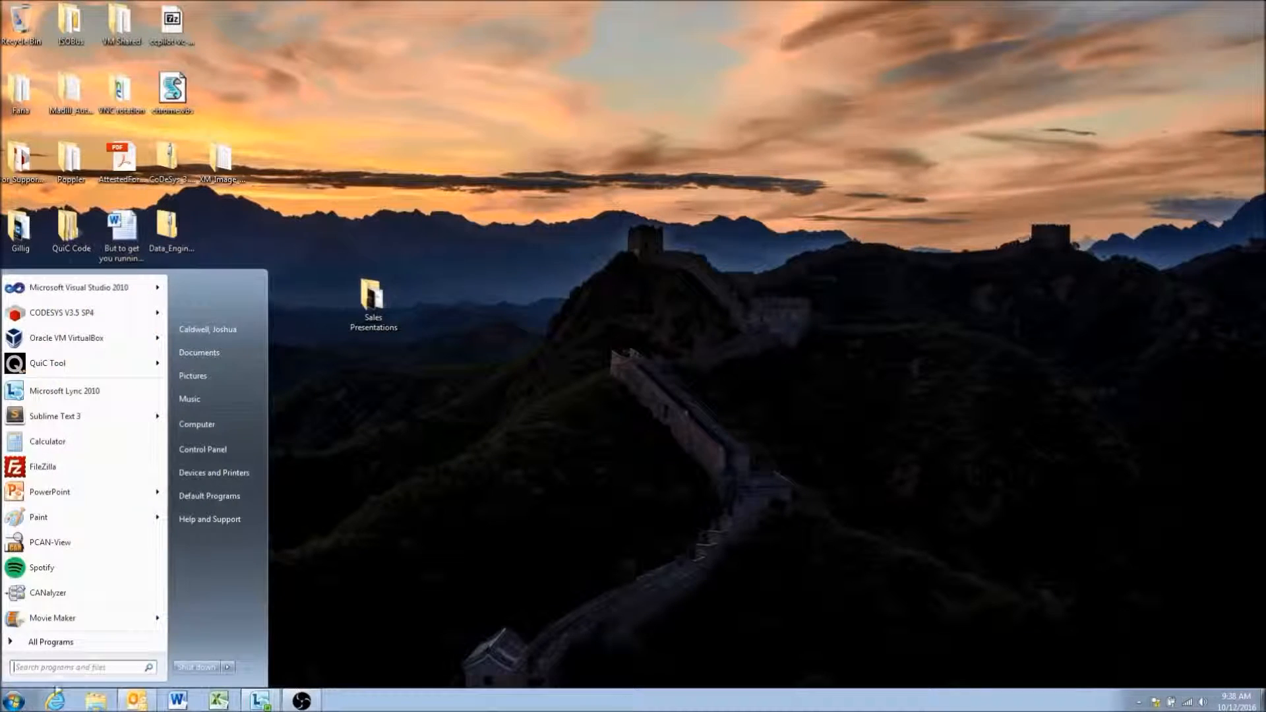
mouse_move(66, 370)
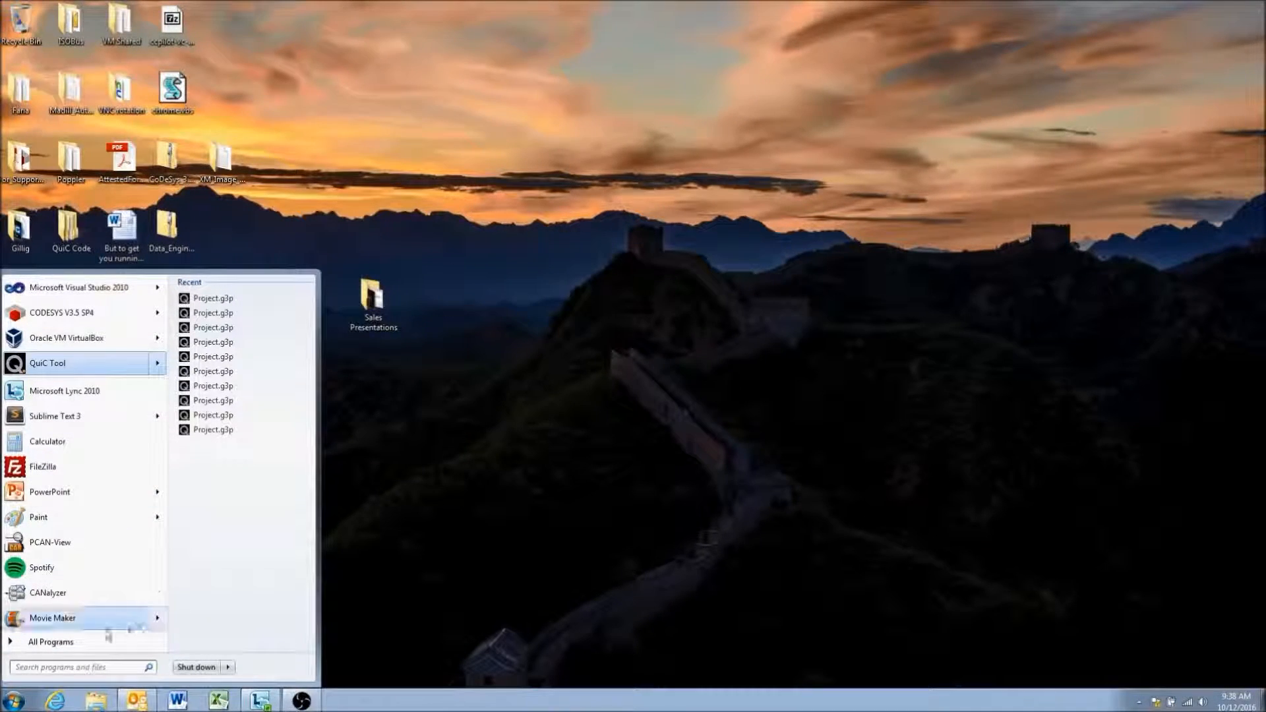
click(55, 643)
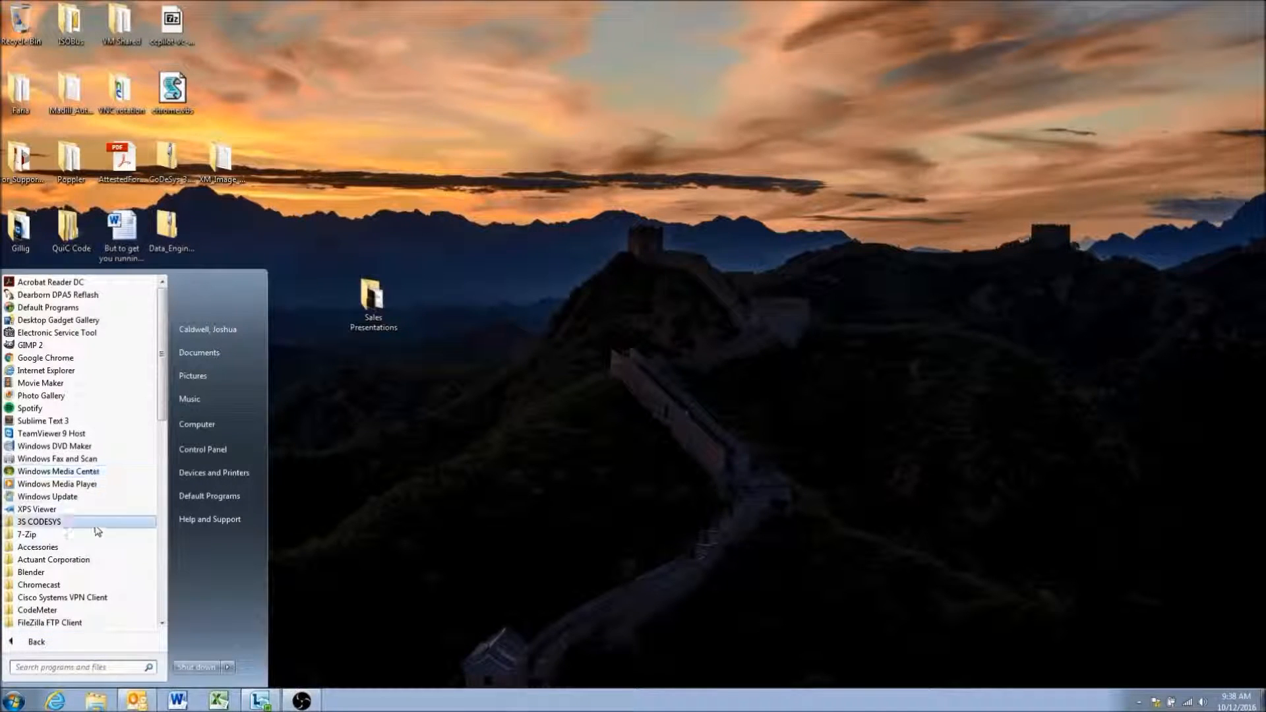
scroll(96, 532, down, 4)
click(57, 572)
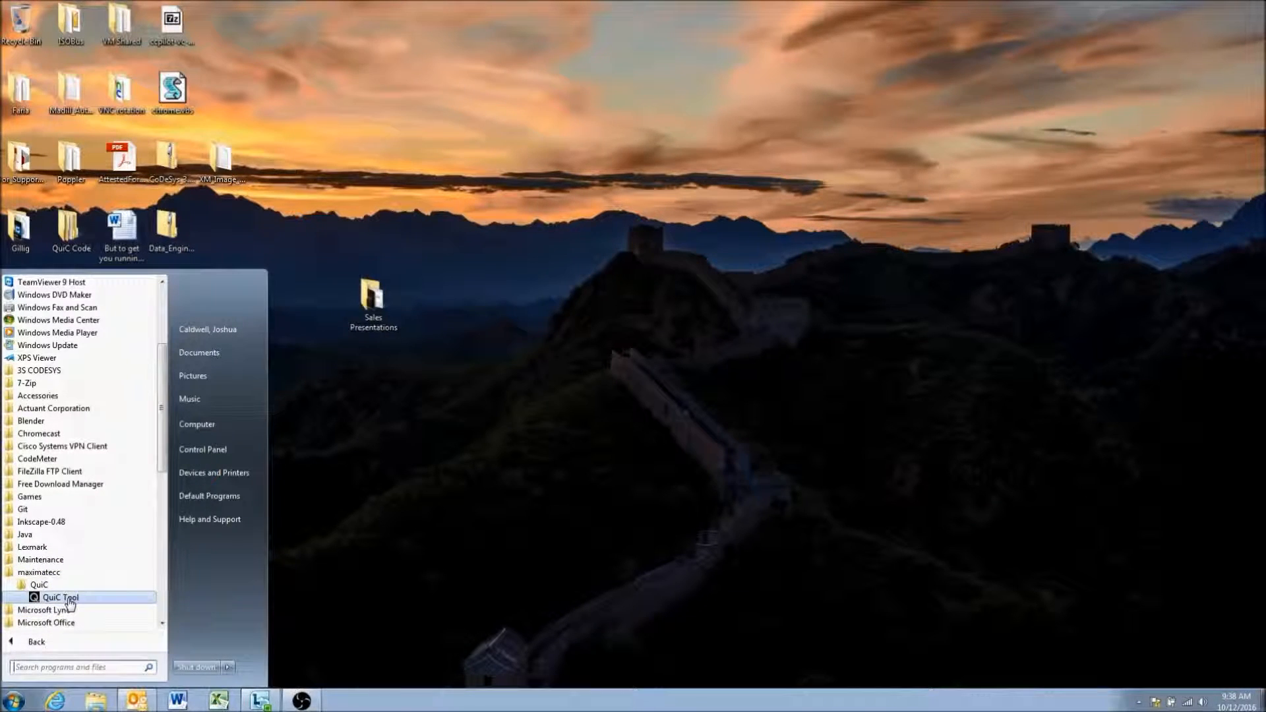
click(68, 598)
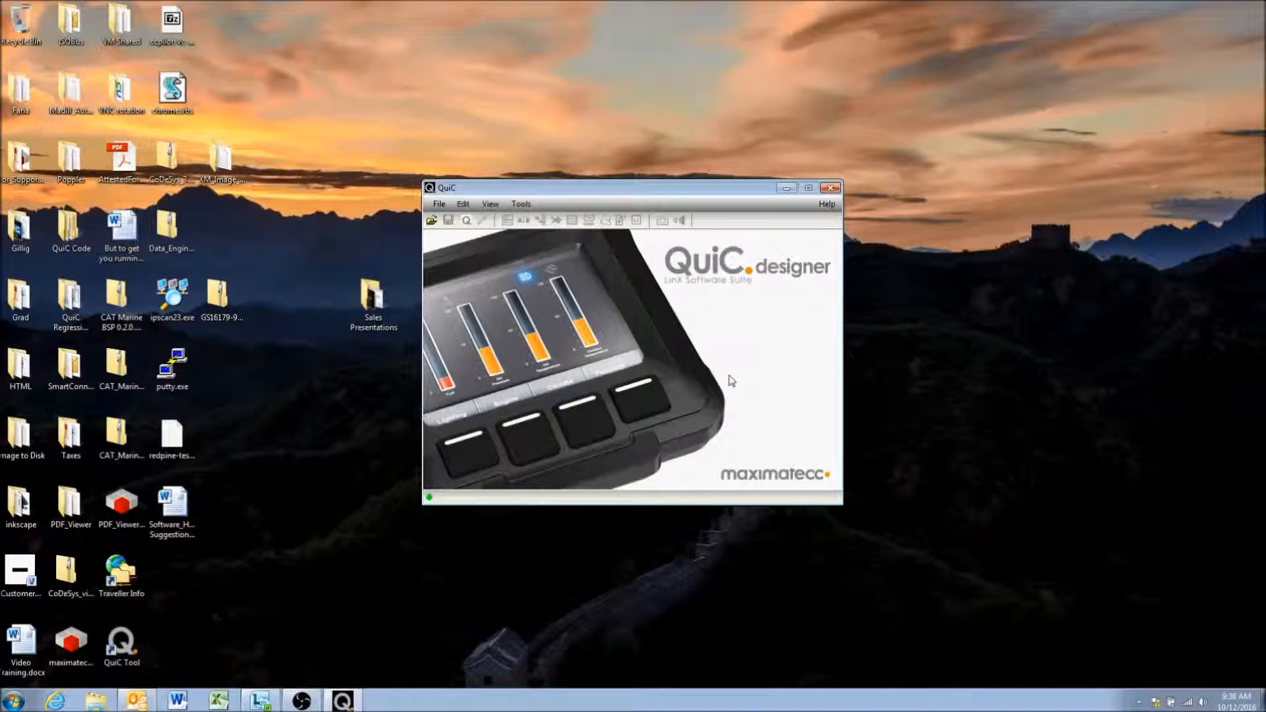
Delete the QuiC Tool shortcut from the desktop and return to the QuiC window.
click(139, 656)
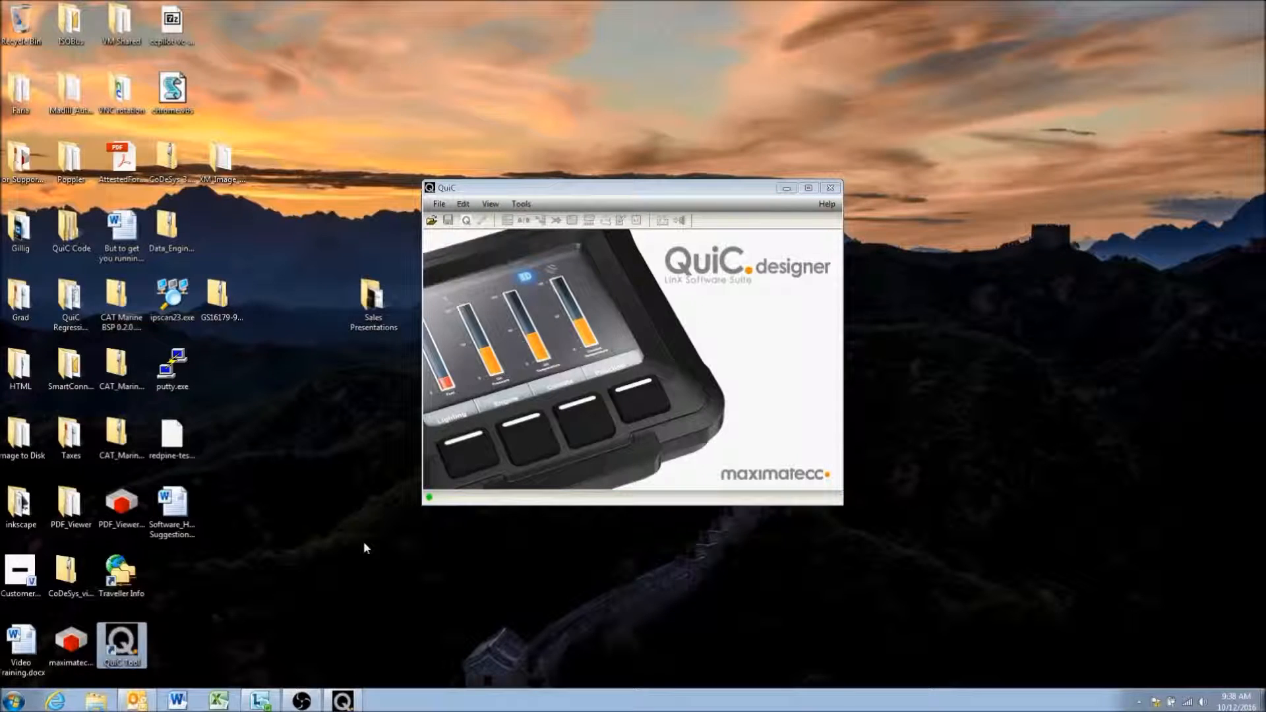
key(Delete)
click(679, 423)
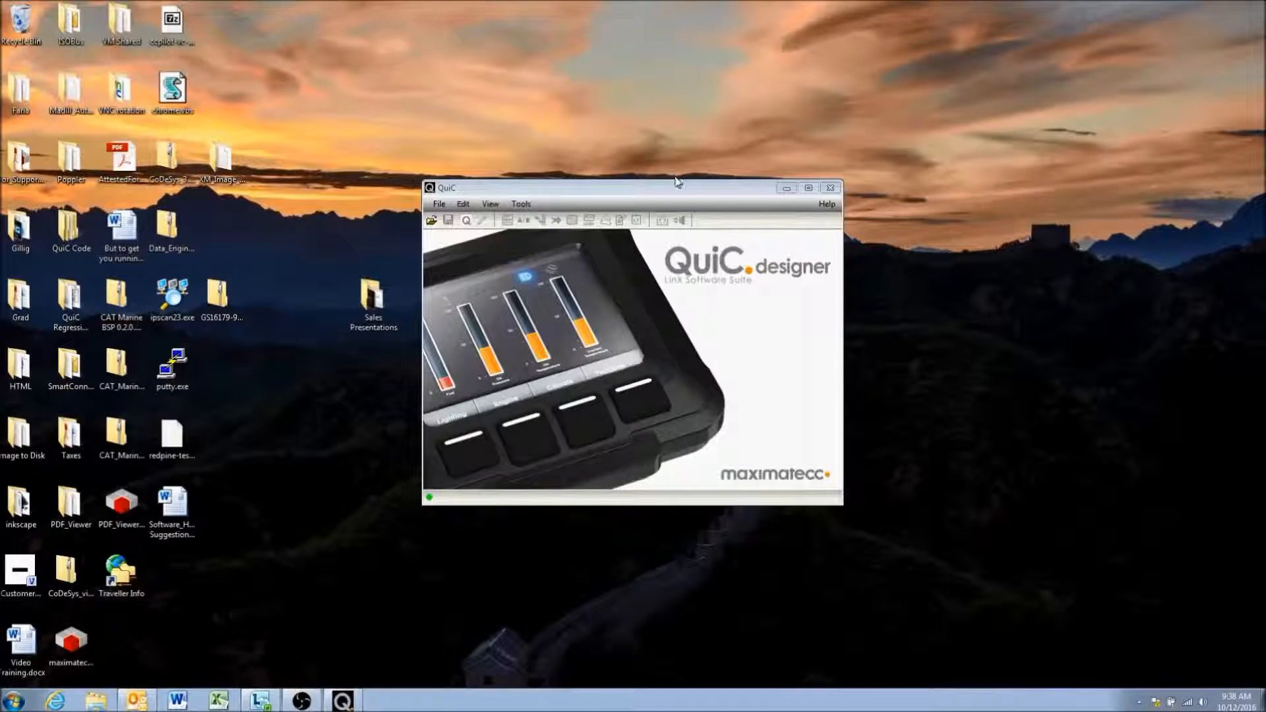
Check the QuiC build version and license agreement in the About information, and close it.
click(765, 187)
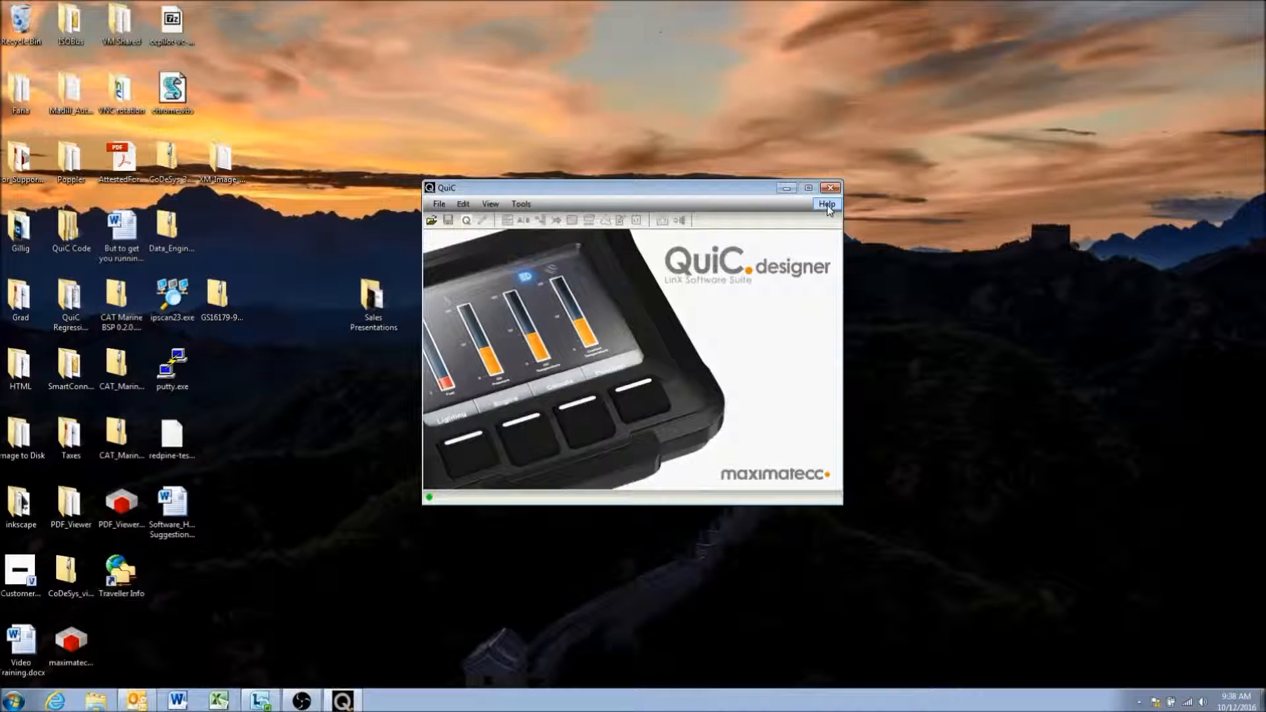
click(827, 204)
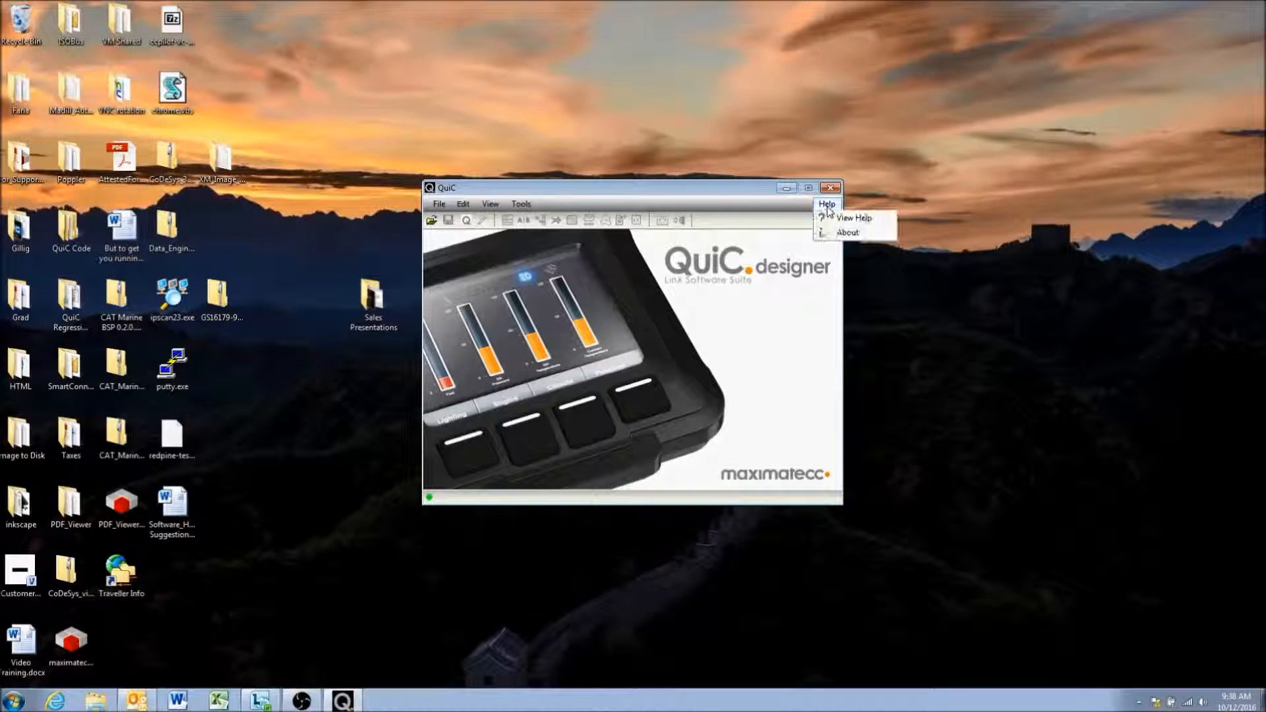
click(853, 233)
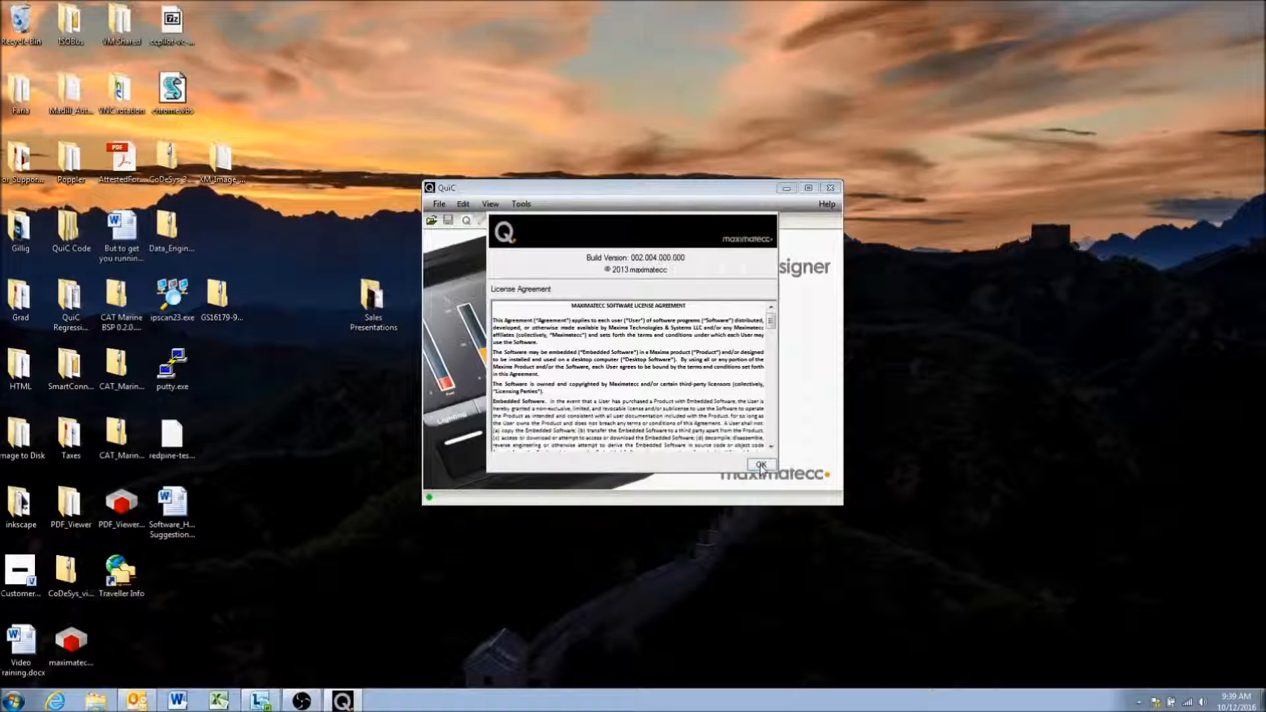
click(762, 465)
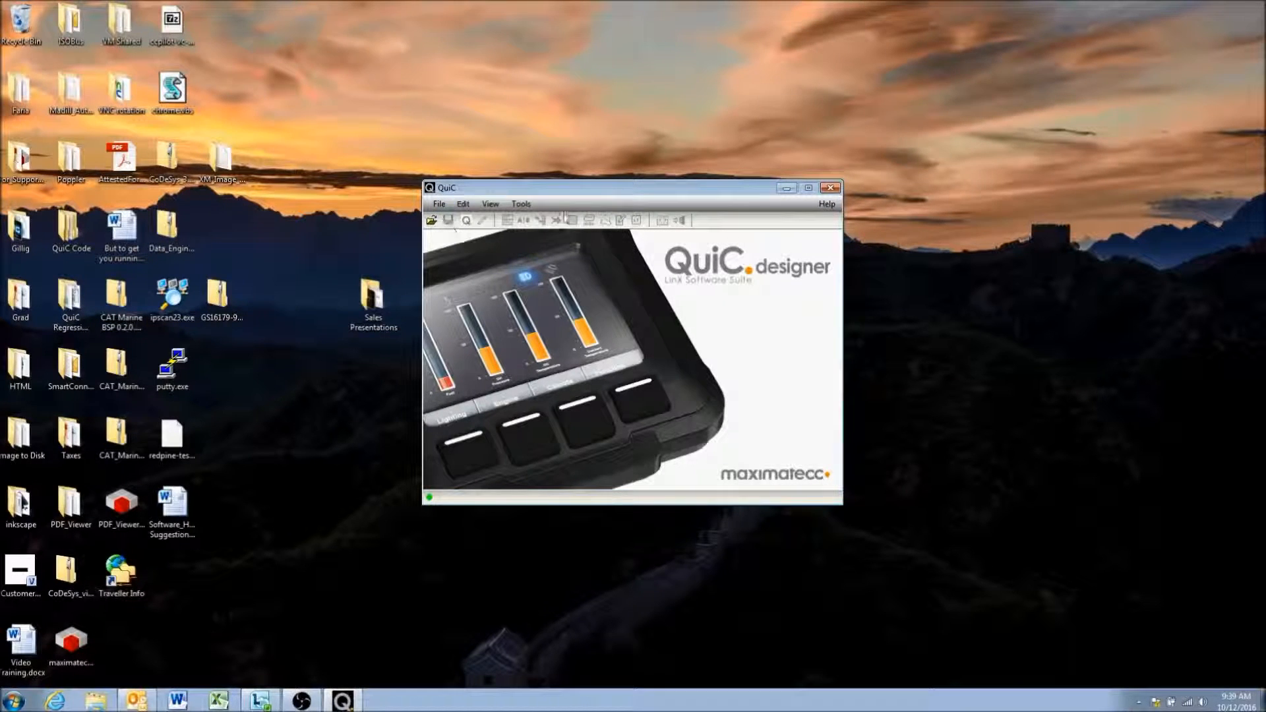
Look at the existing QuiC project files available for opening and dismiss the file browser.
click(432, 222)
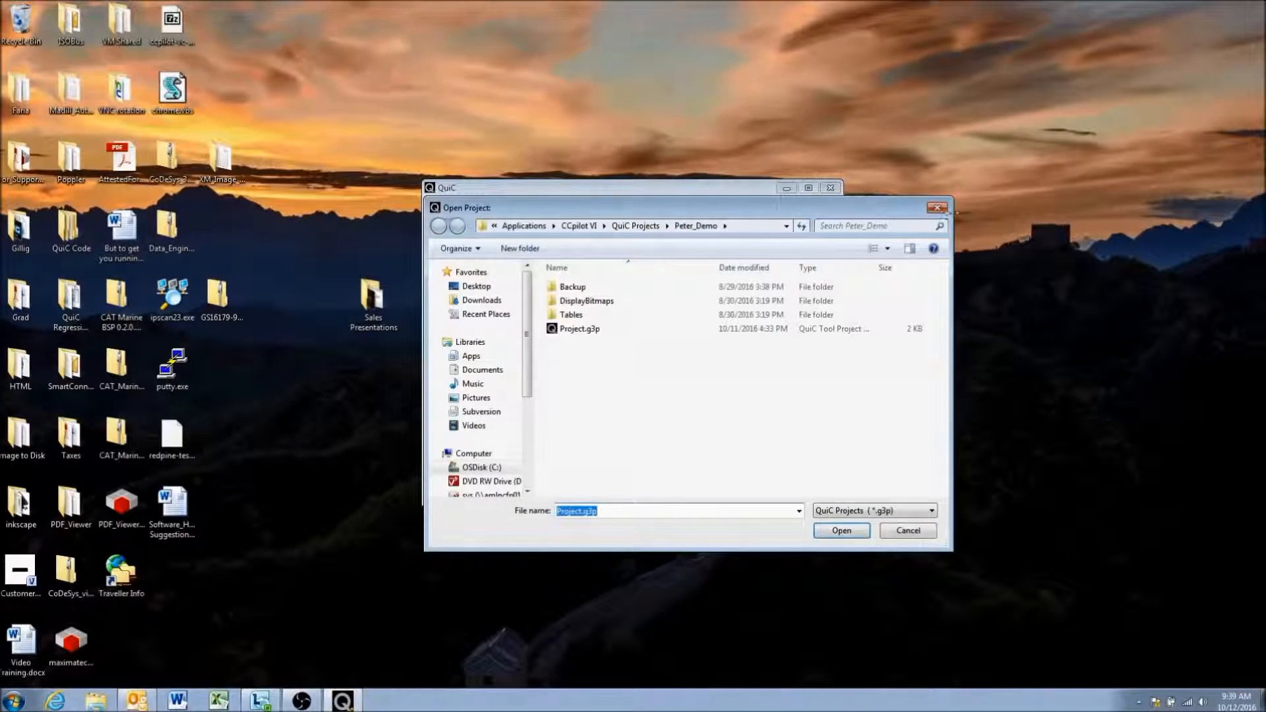
key(Return)
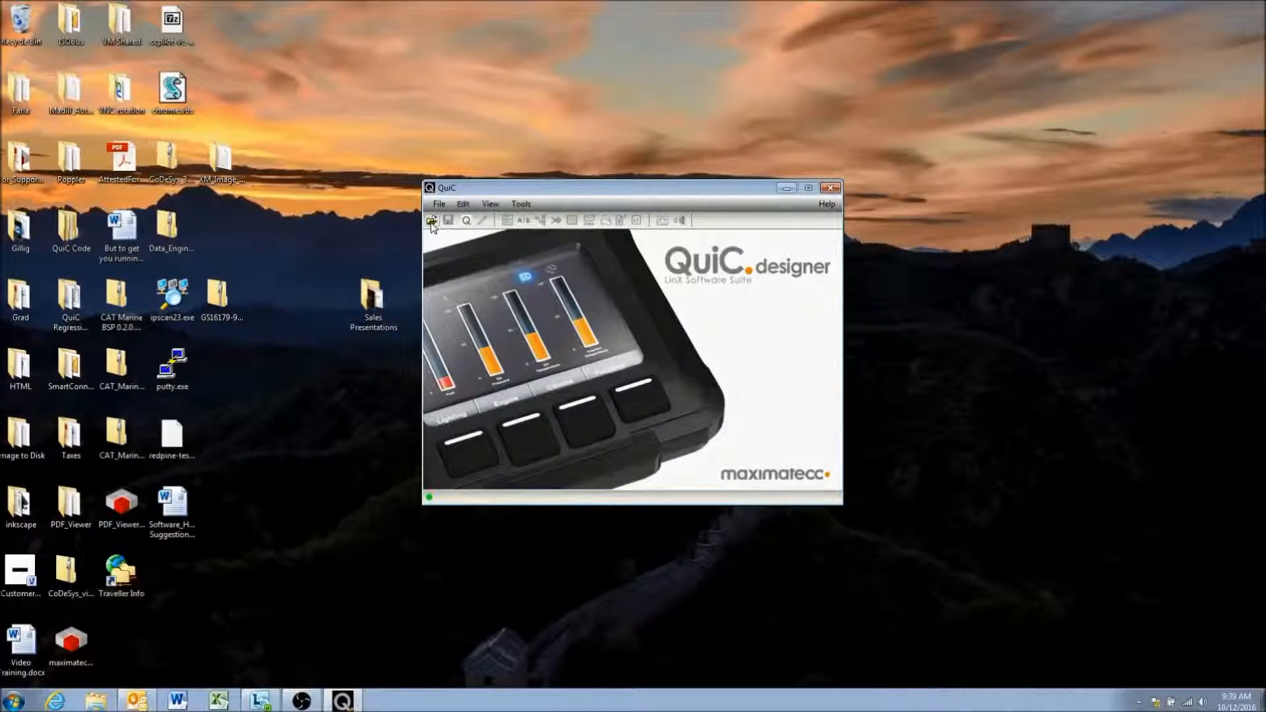
click(432, 222)
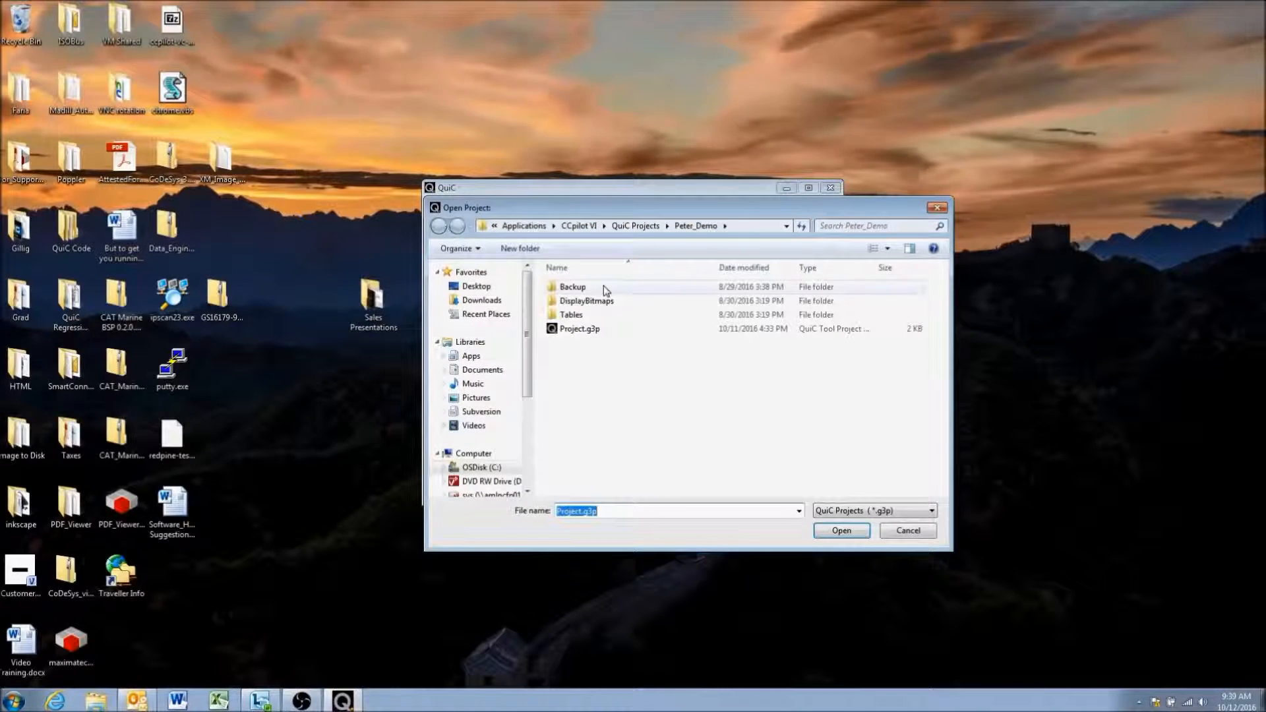
click(937, 207)
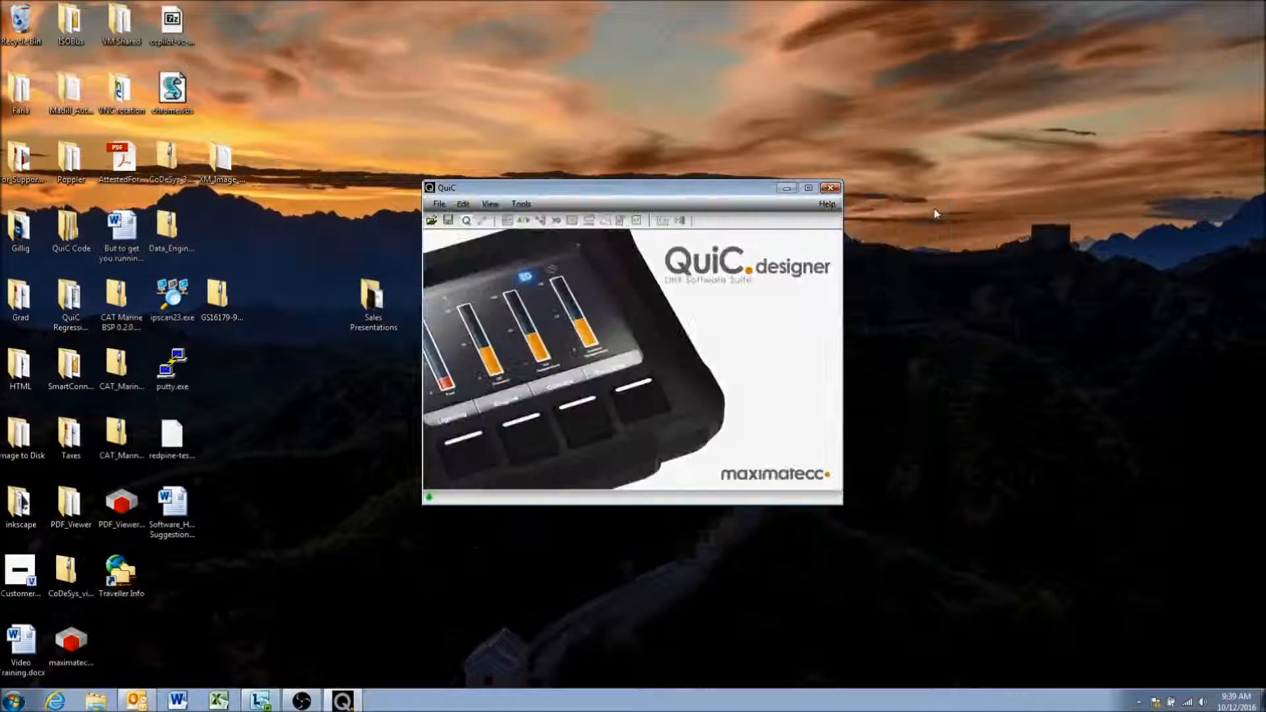
Start a new QuiC project named Video_Example.
click(466, 223)
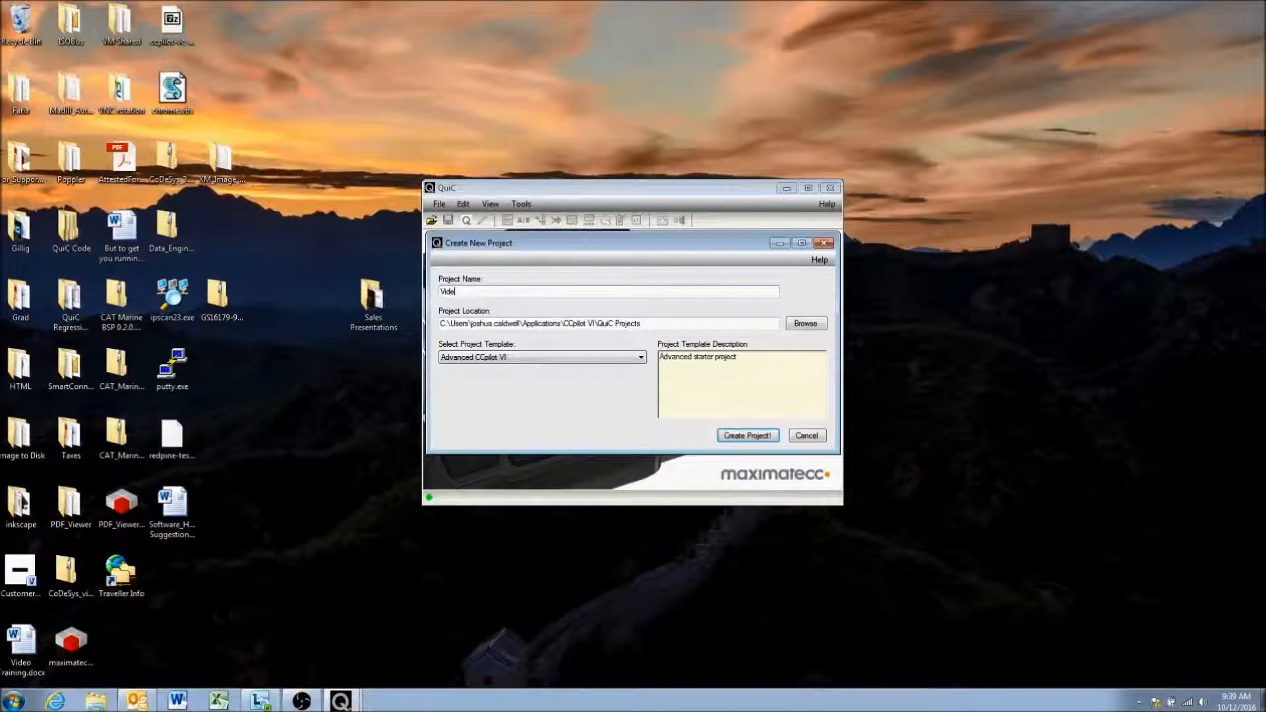
text(_Example)
Browse the Applications subfolders as possible project locations, cancel, and review the entered project location path.
click(563, 323)
click(803, 324)
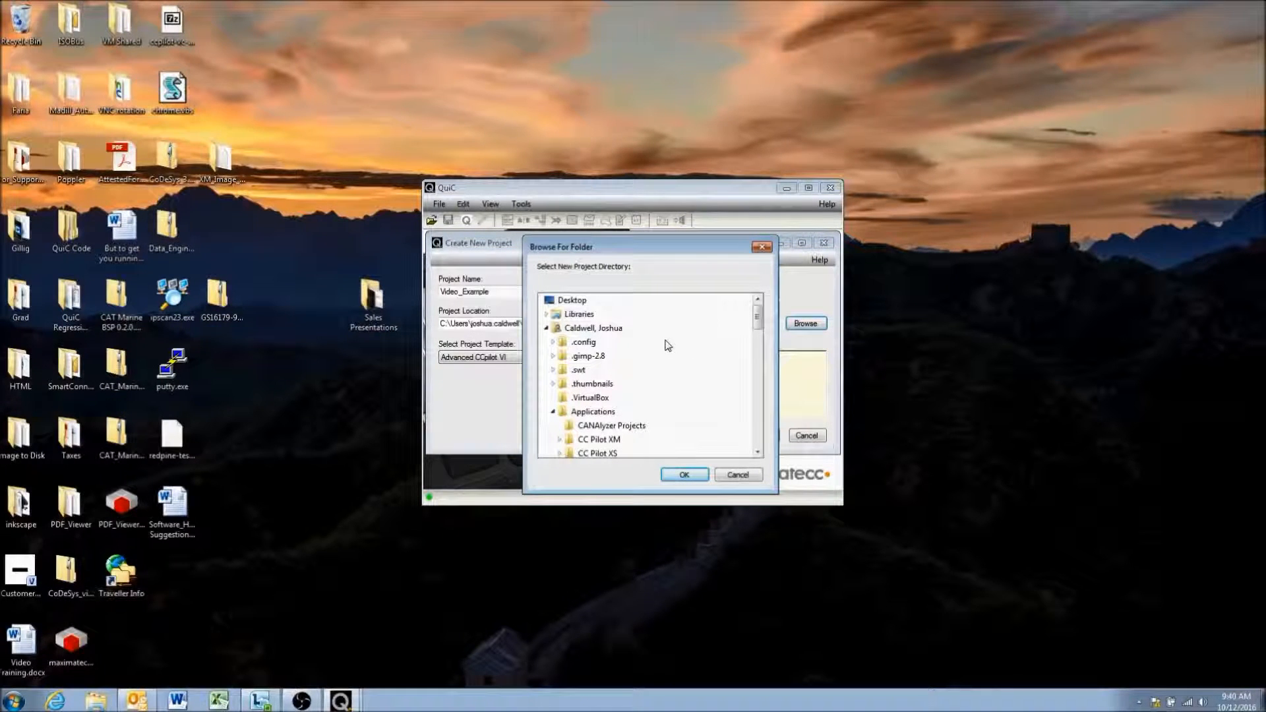
click(548, 332)
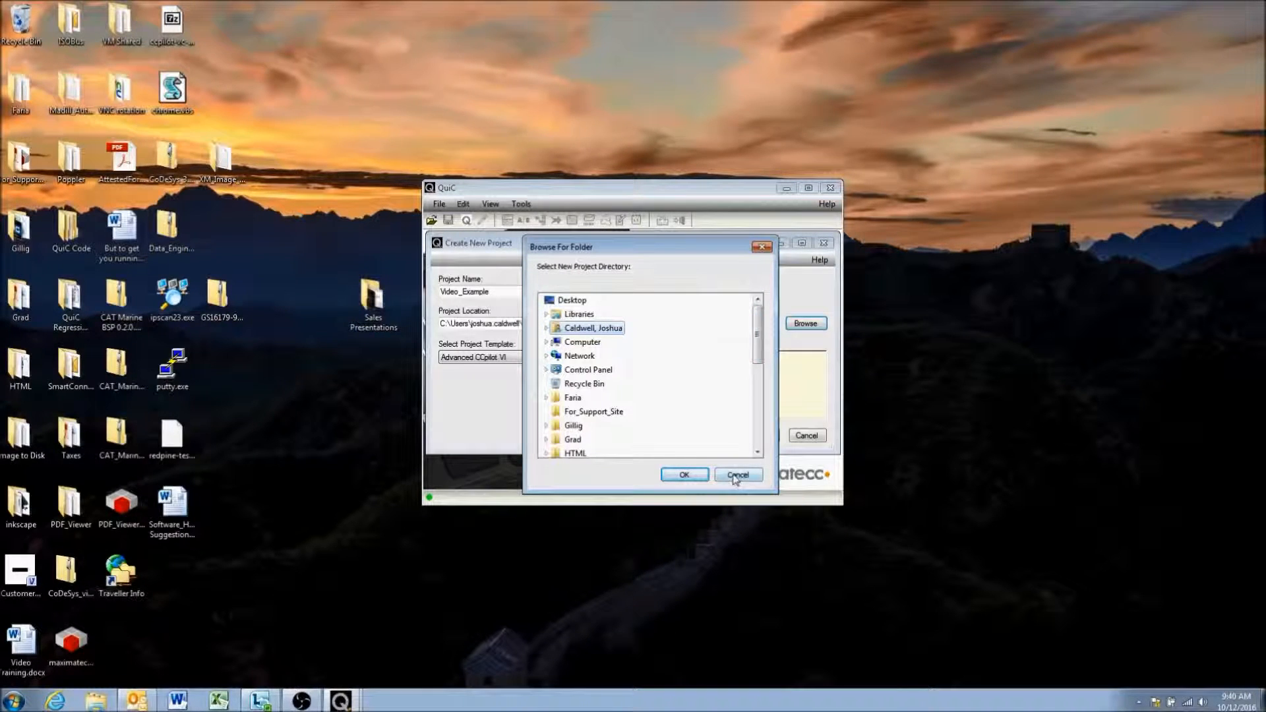
click(546, 328)
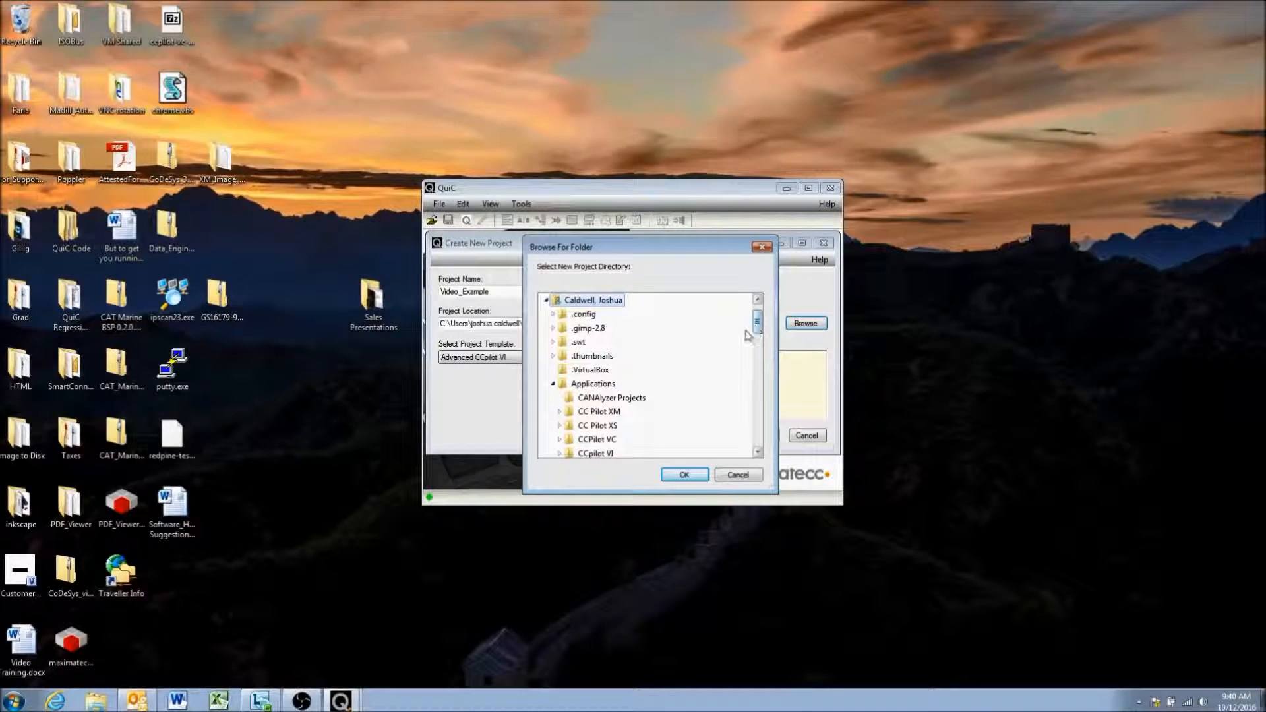
drag(758, 323, 765, 346)
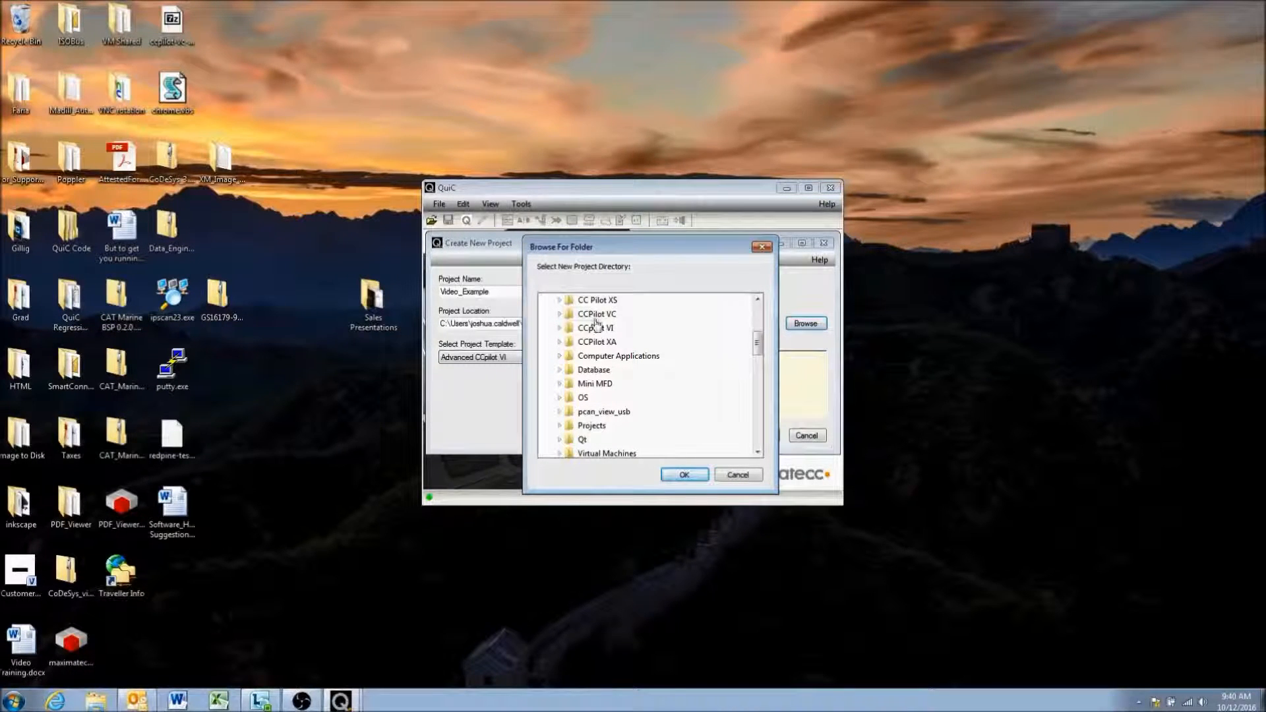
click(737, 475)
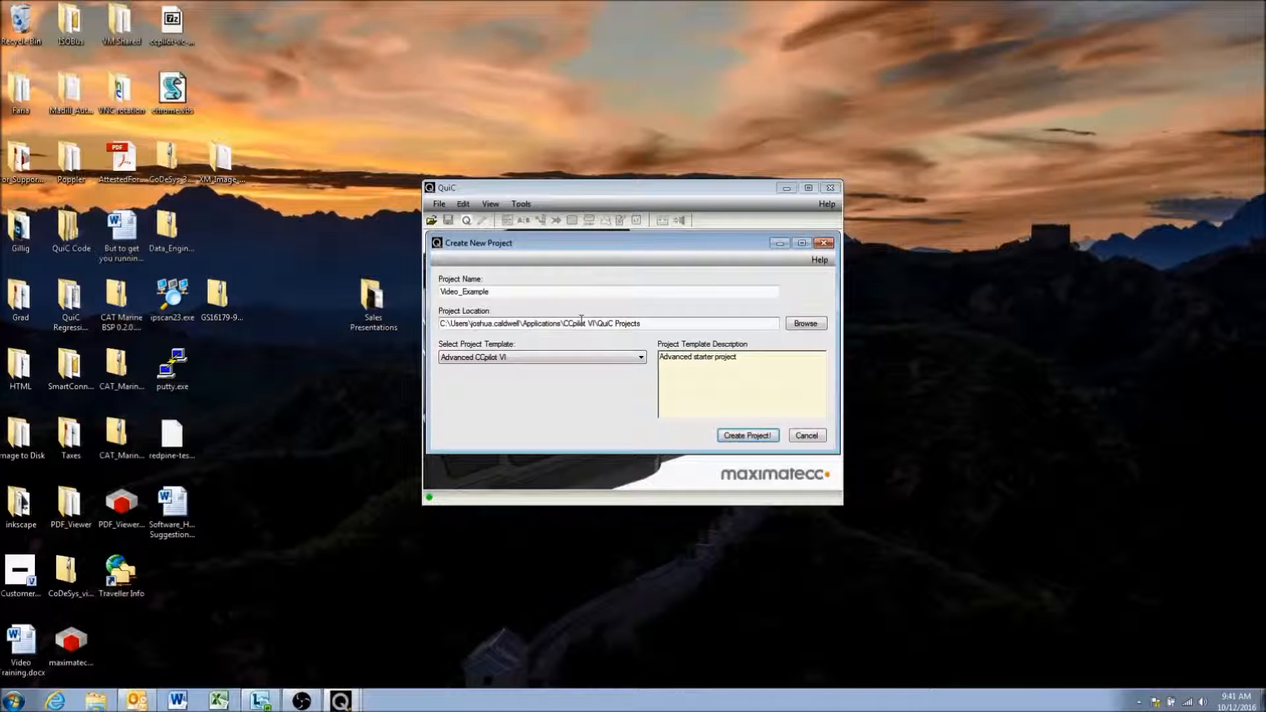
drag(573, 324, 622, 323)
click(613, 324)
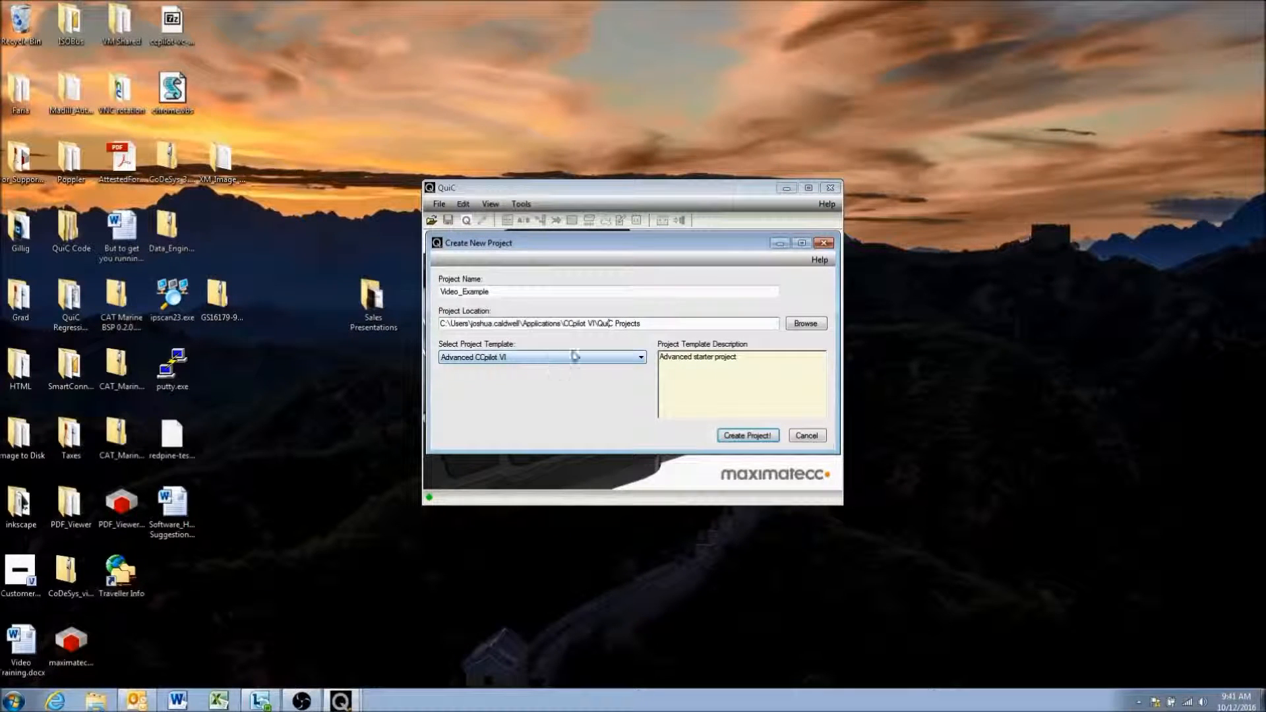
Choose the Advanced CCpilot VI template and create the project.
click(482, 357)
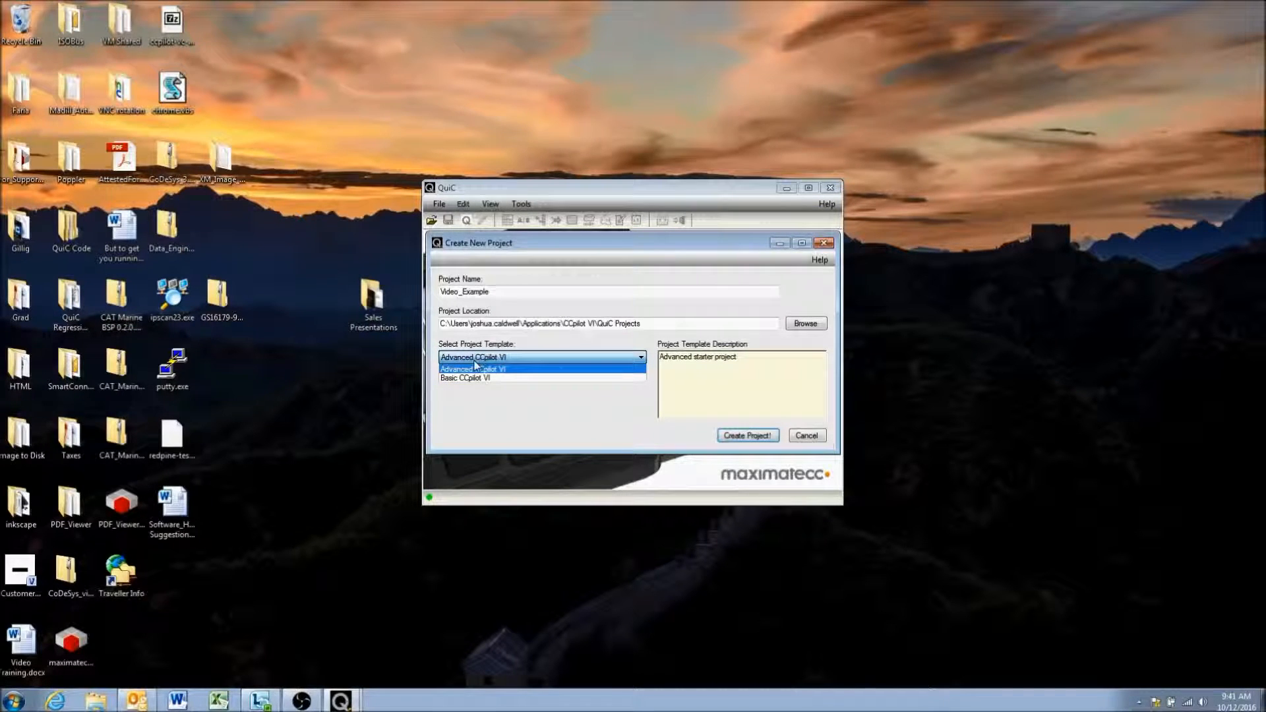
click(509, 373)
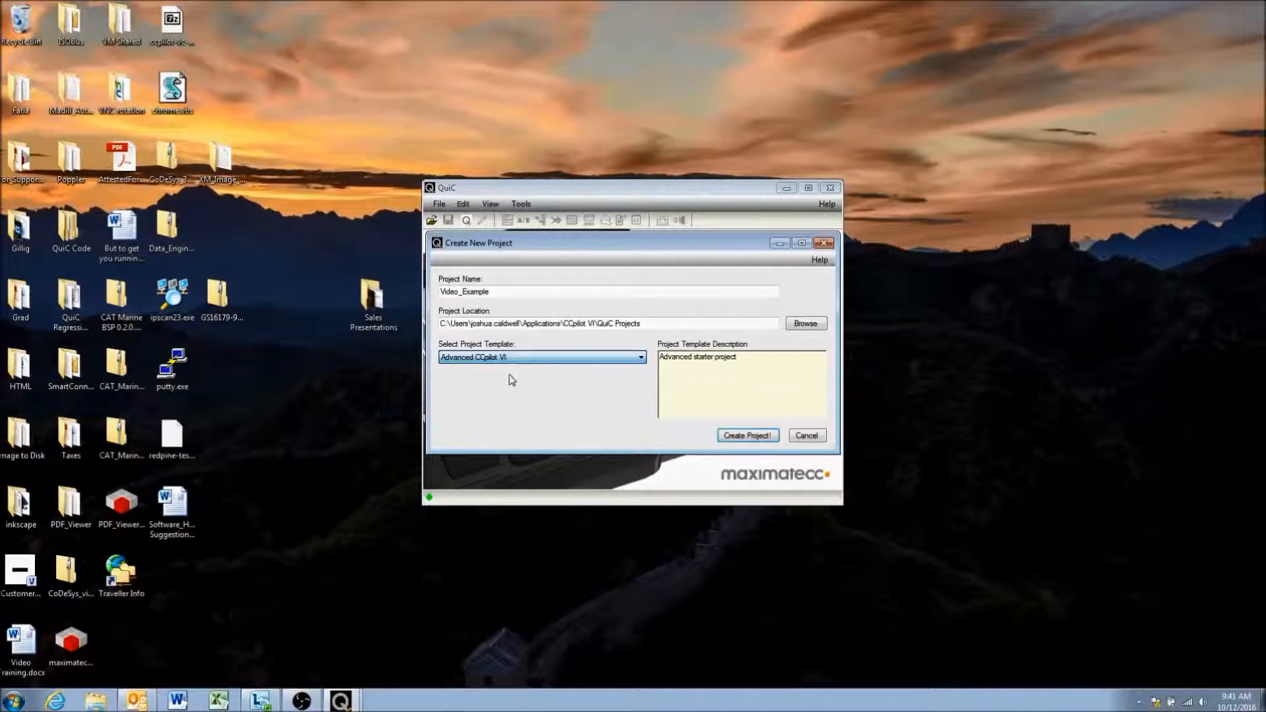
click(490, 361)
click(500, 369)
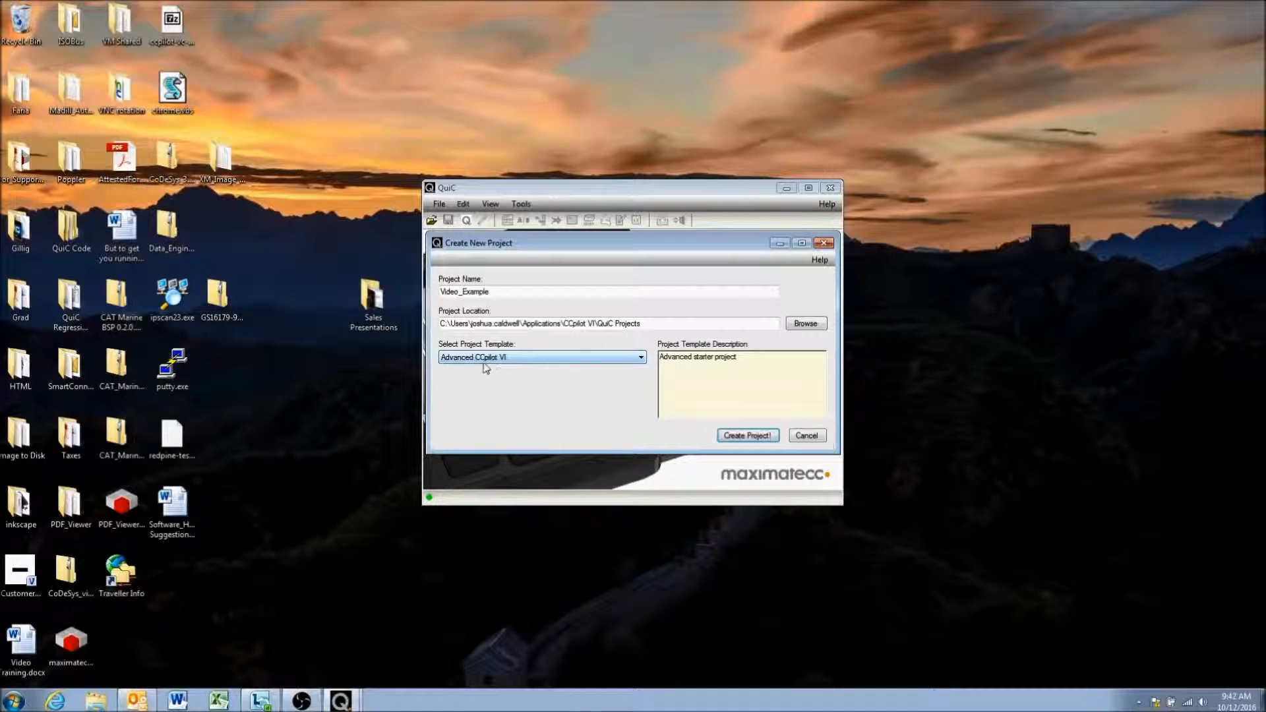
click(751, 438)
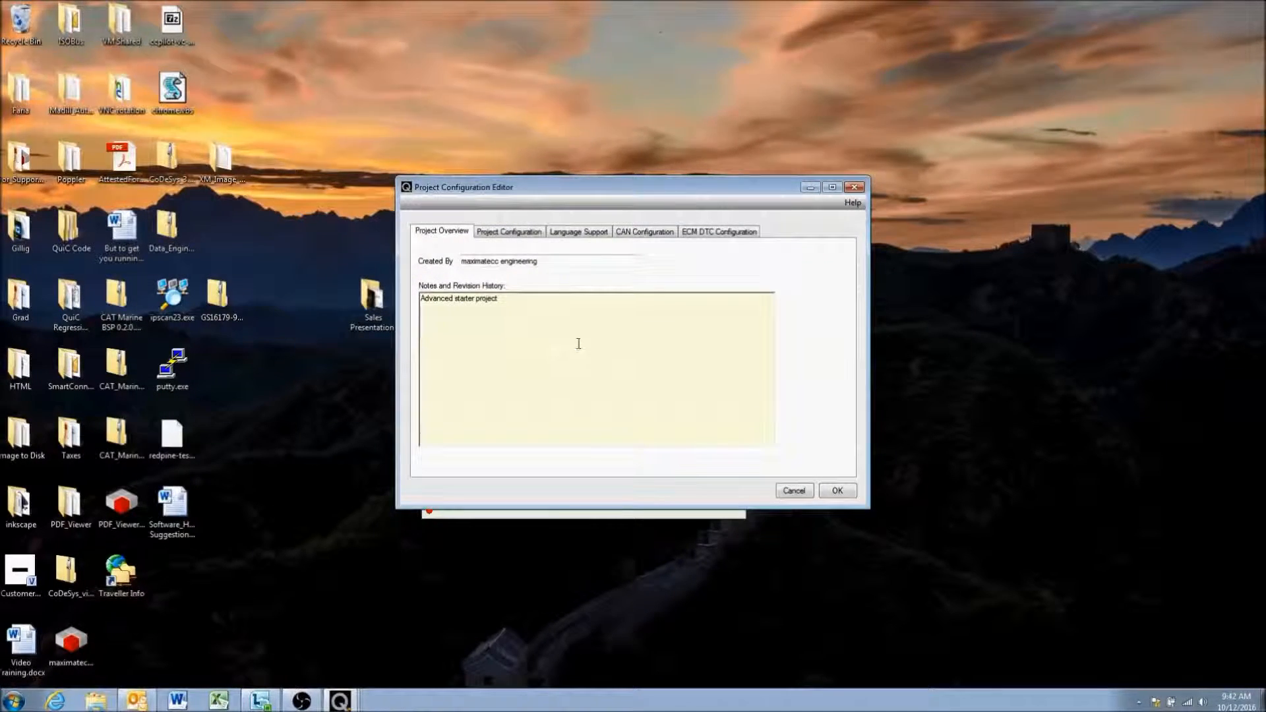
Review the project's creator entry and its notes and revision history in the project overview.
drag(588, 243, 525, 197)
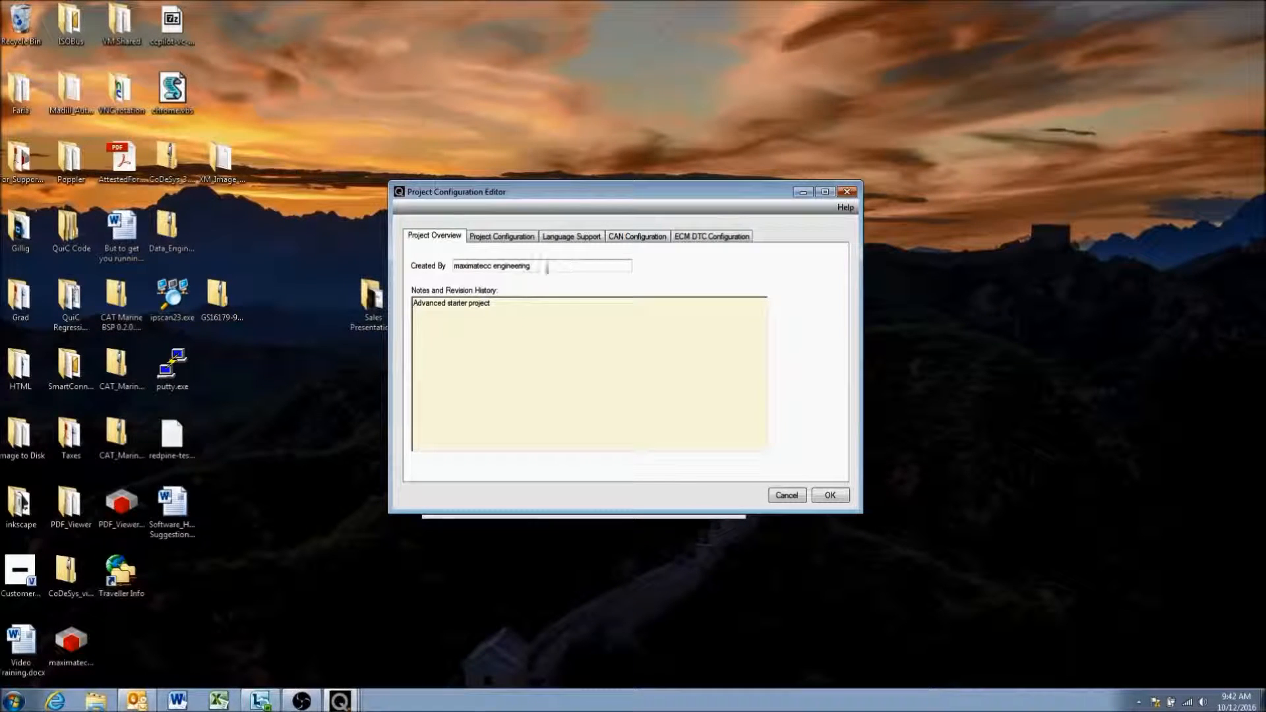
click(545, 266)
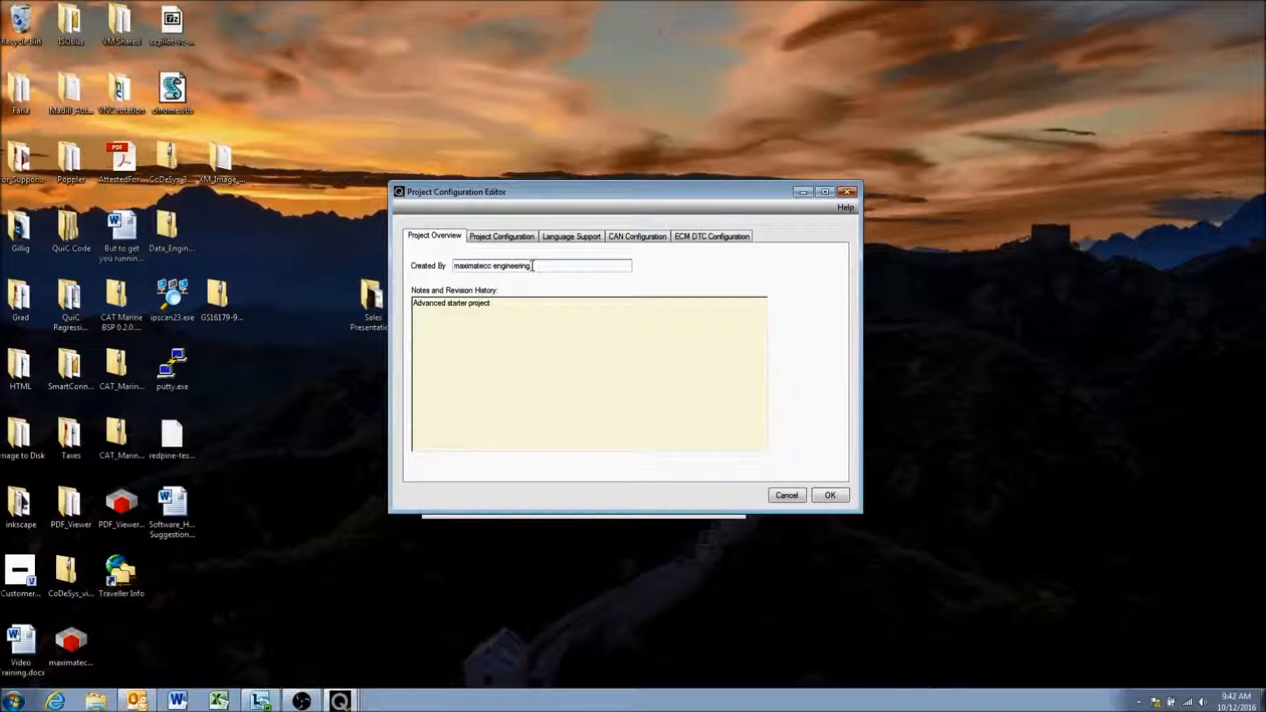
triple_click(510, 304)
click(424, 307)
drag(531, 302, 413, 304)
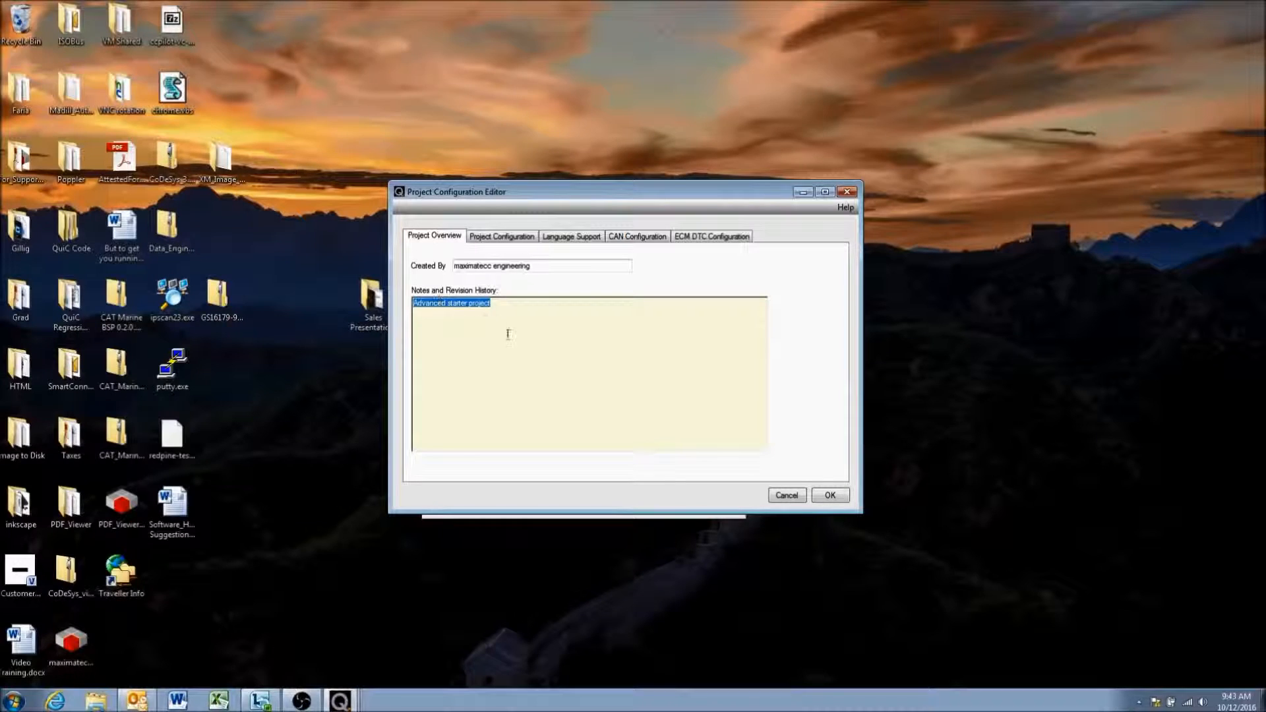
click(461, 326)
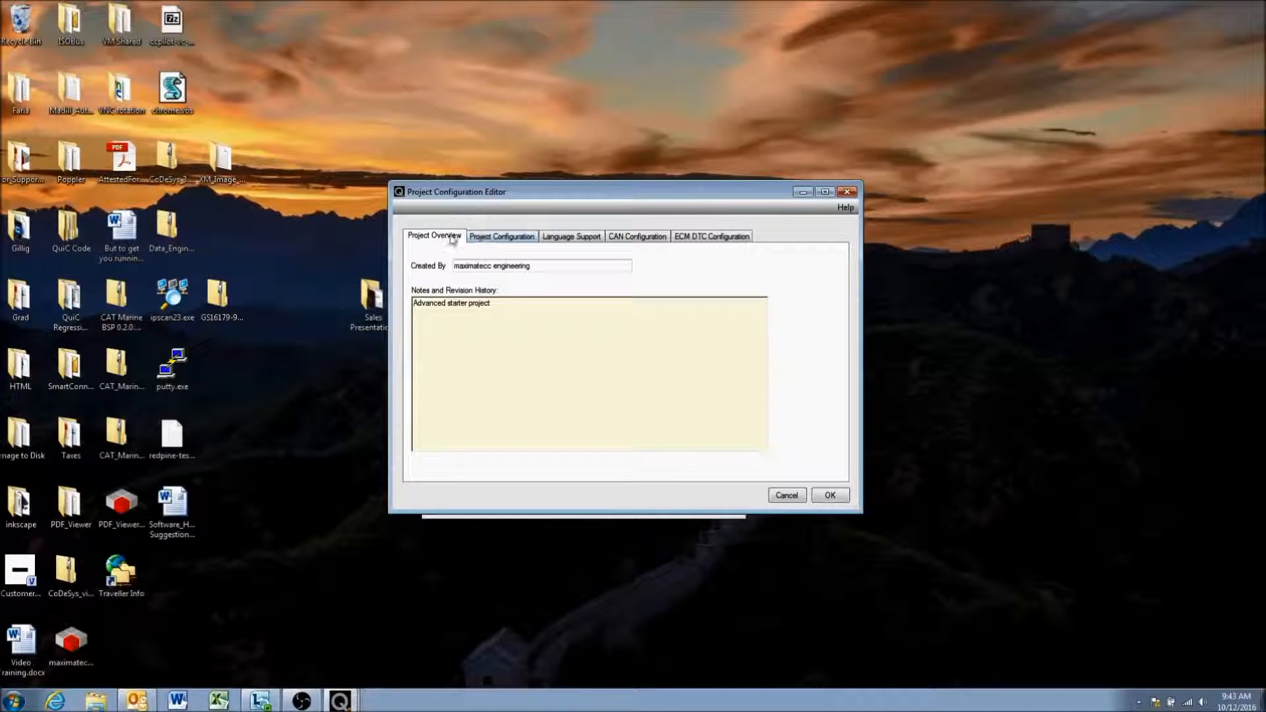
Select CCpilot VI 16MB as the display model in the project configuration.
click(493, 239)
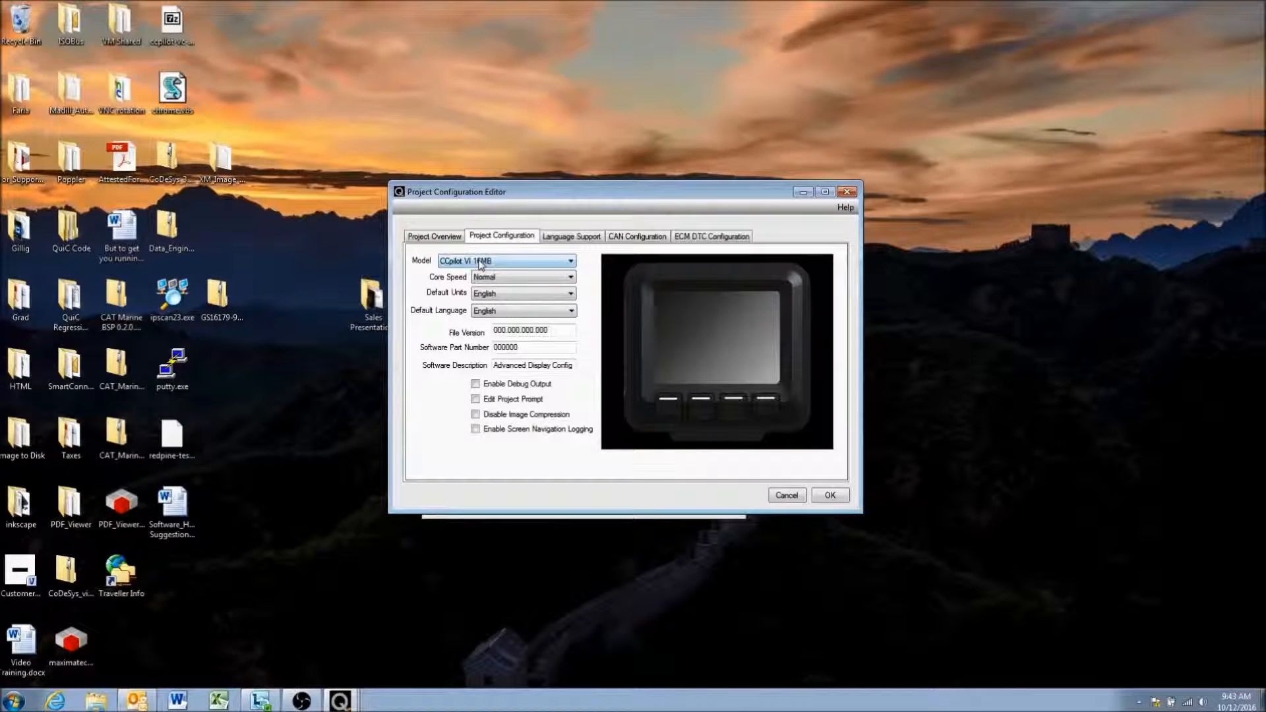
click(506, 264)
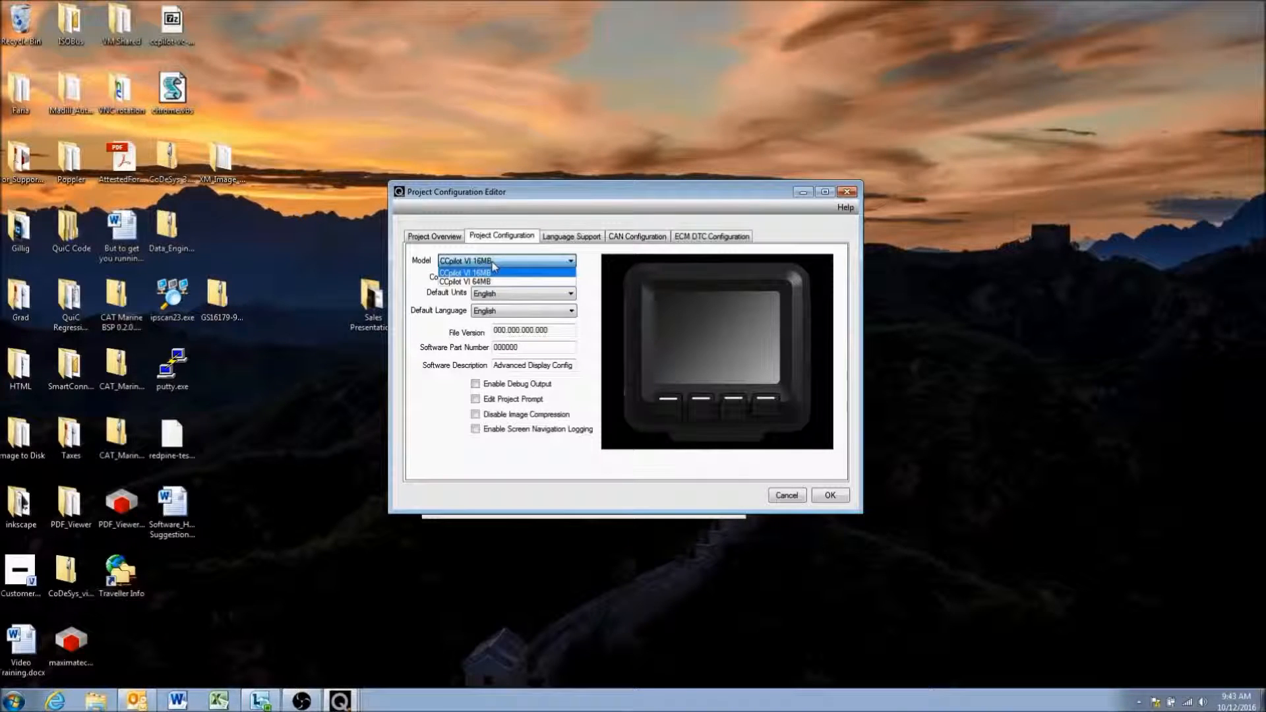
click(511, 272)
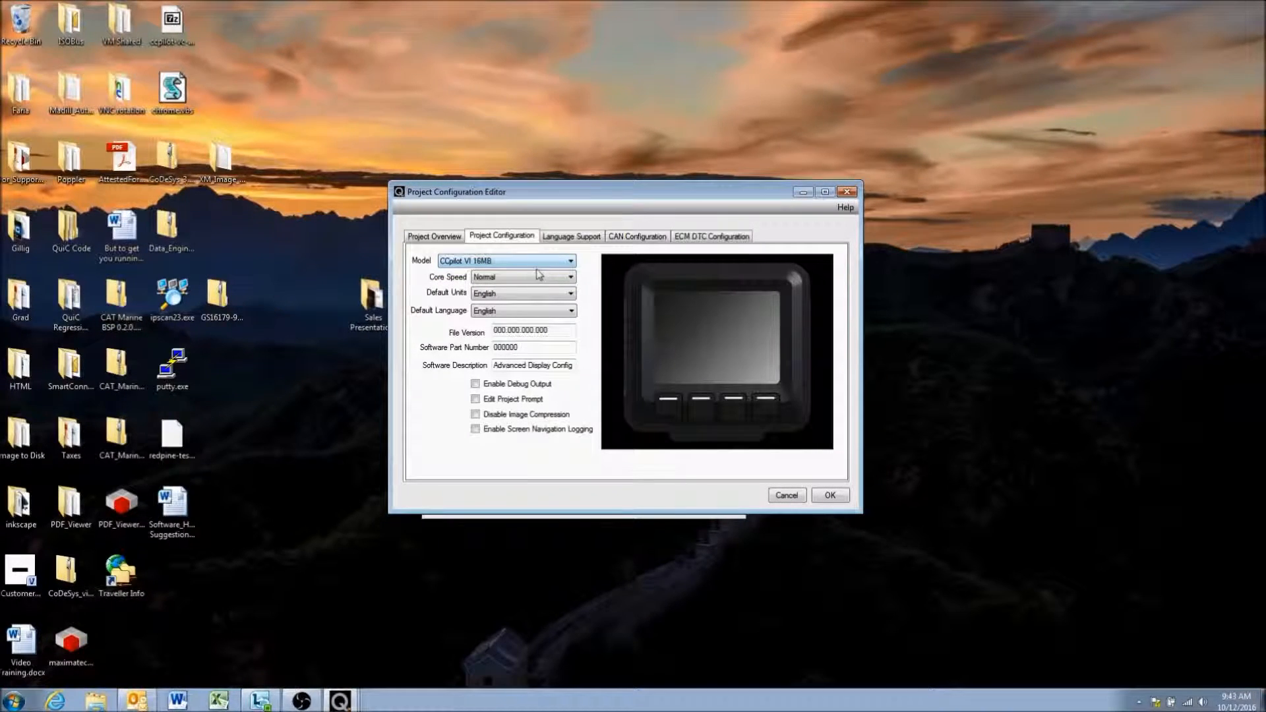
click(492, 262)
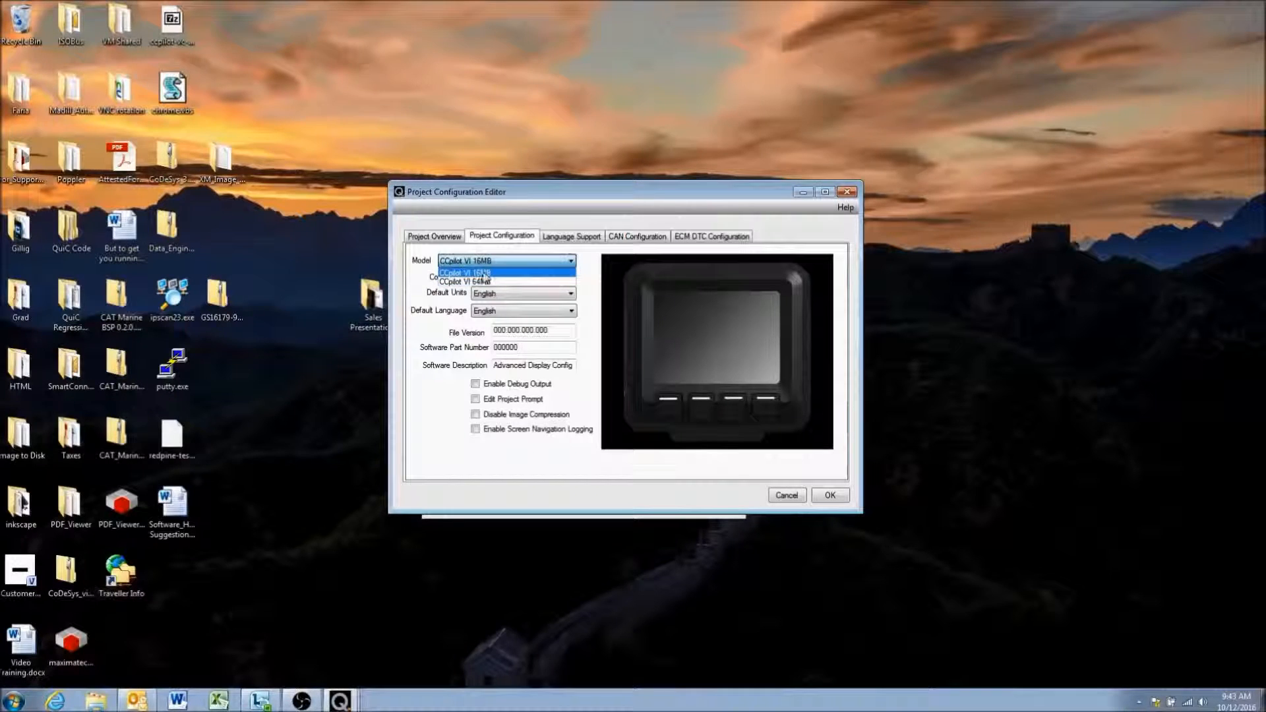
click(488, 267)
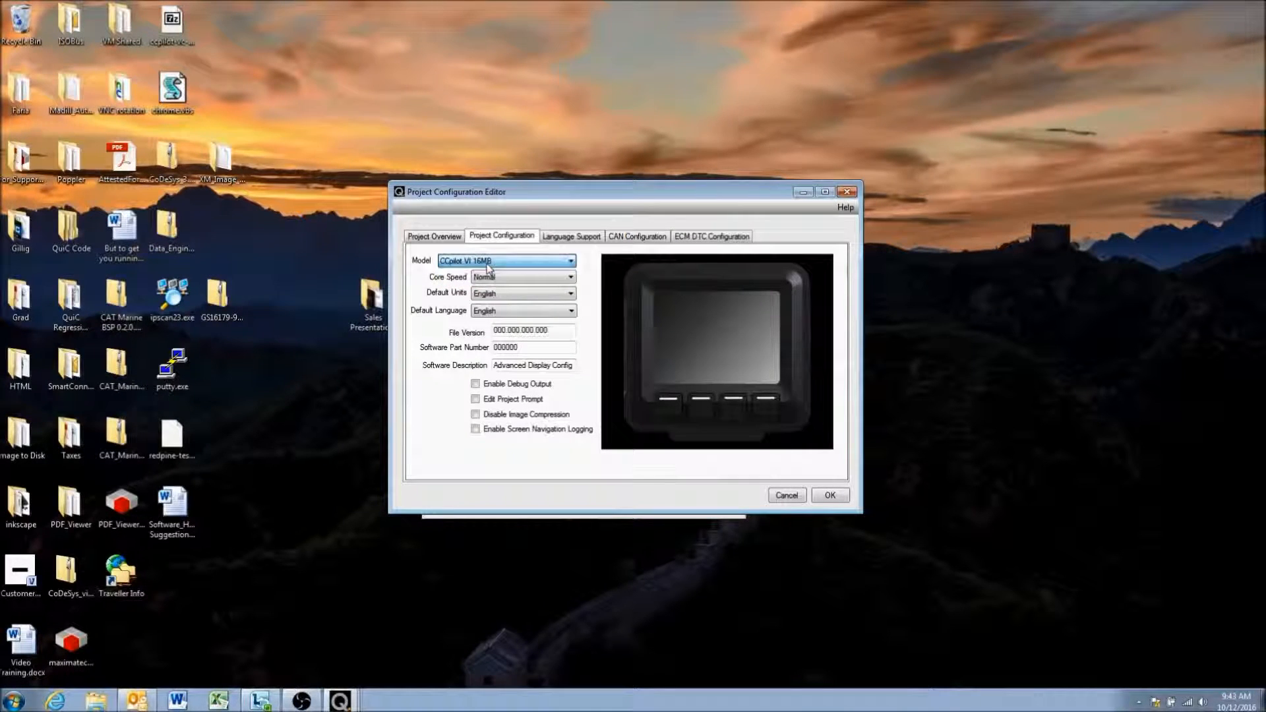
Set the core speed to Normal and both the default units and default language to English.
click(522, 278)
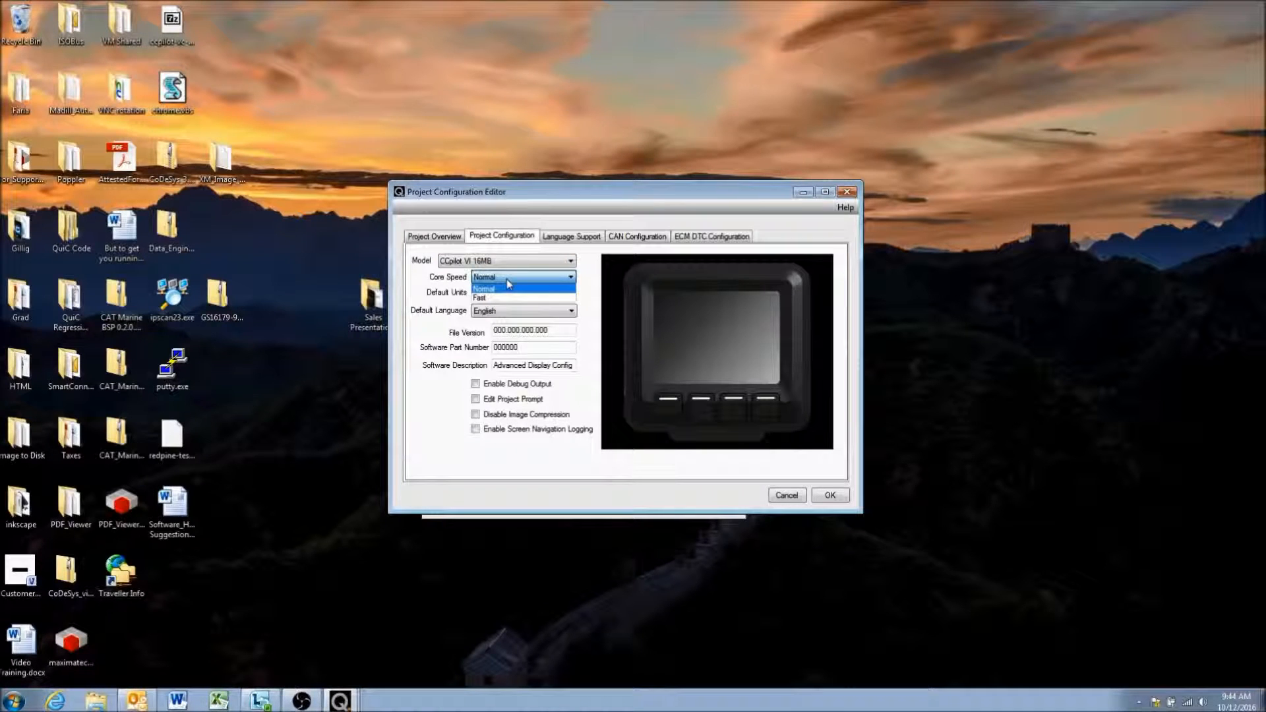
click(506, 279)
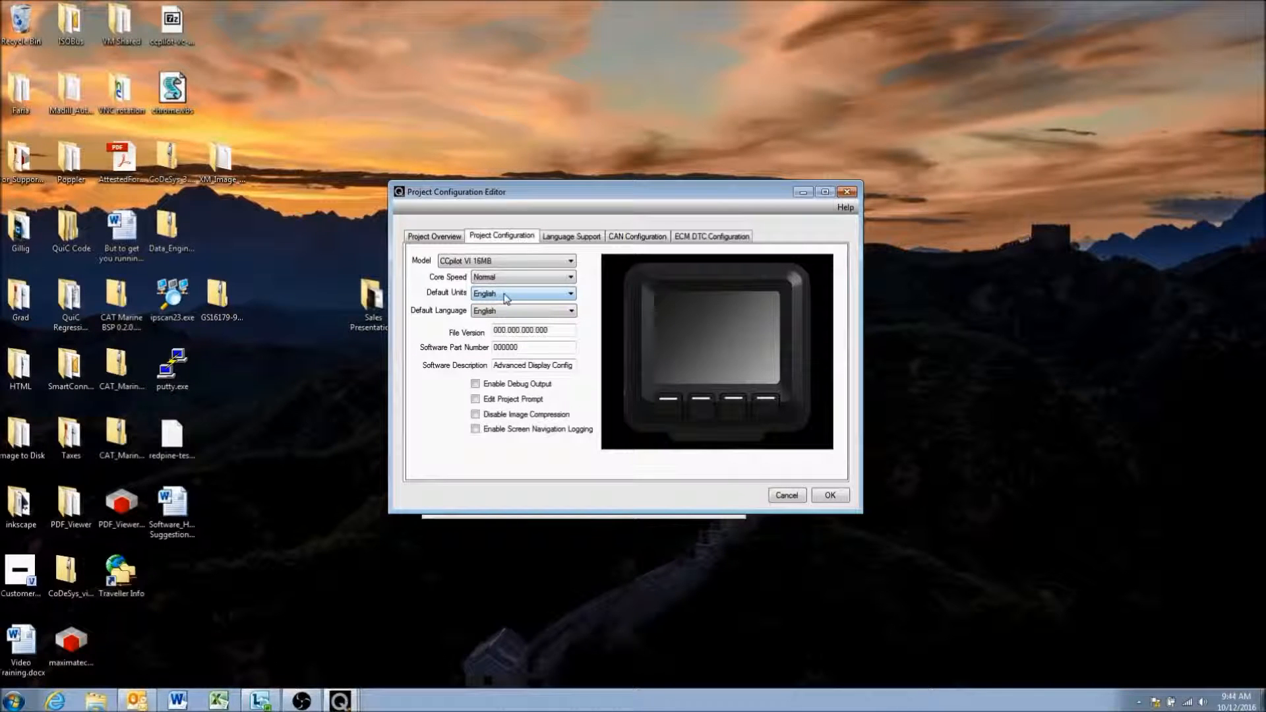
click(502, 295)
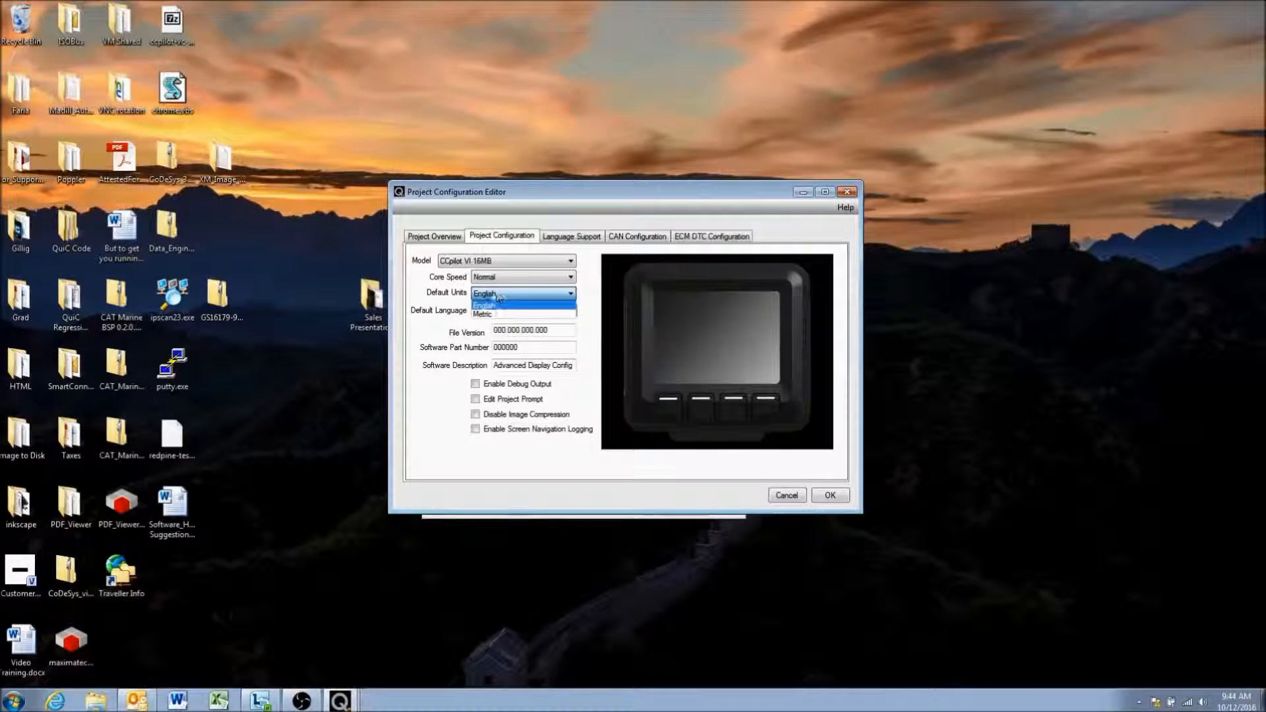
click(484, 307)
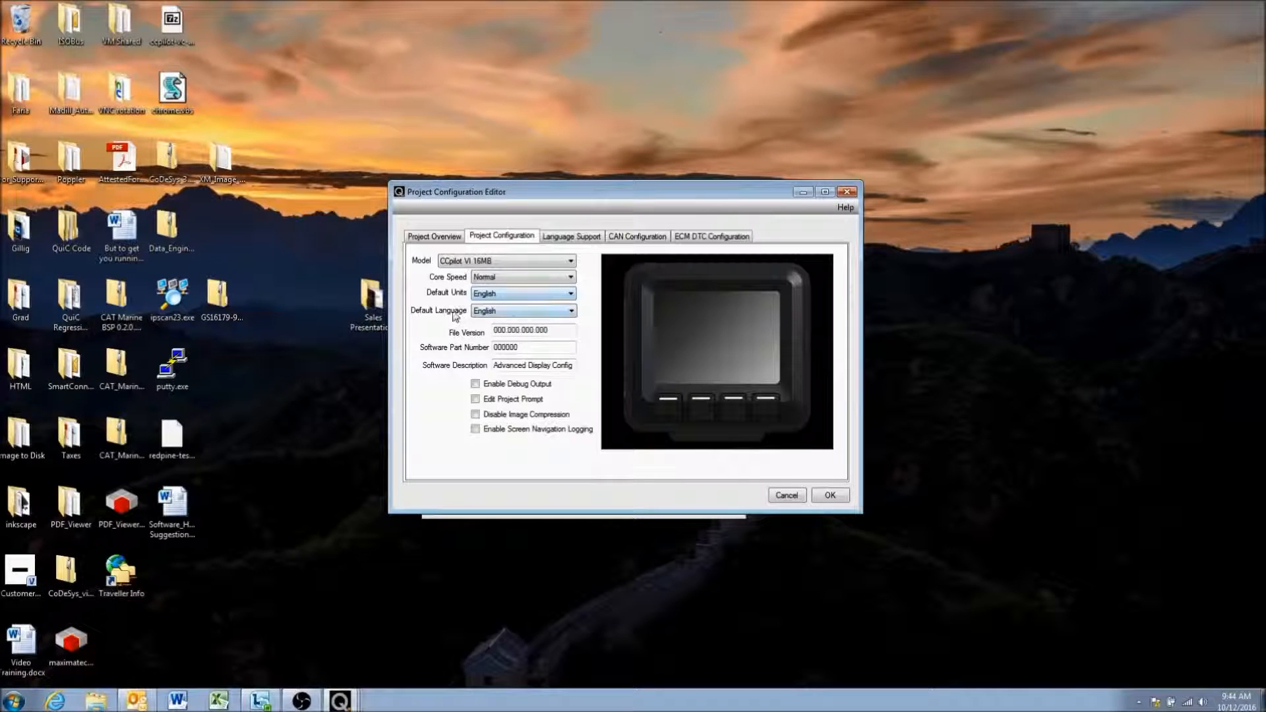
click(532, 315)
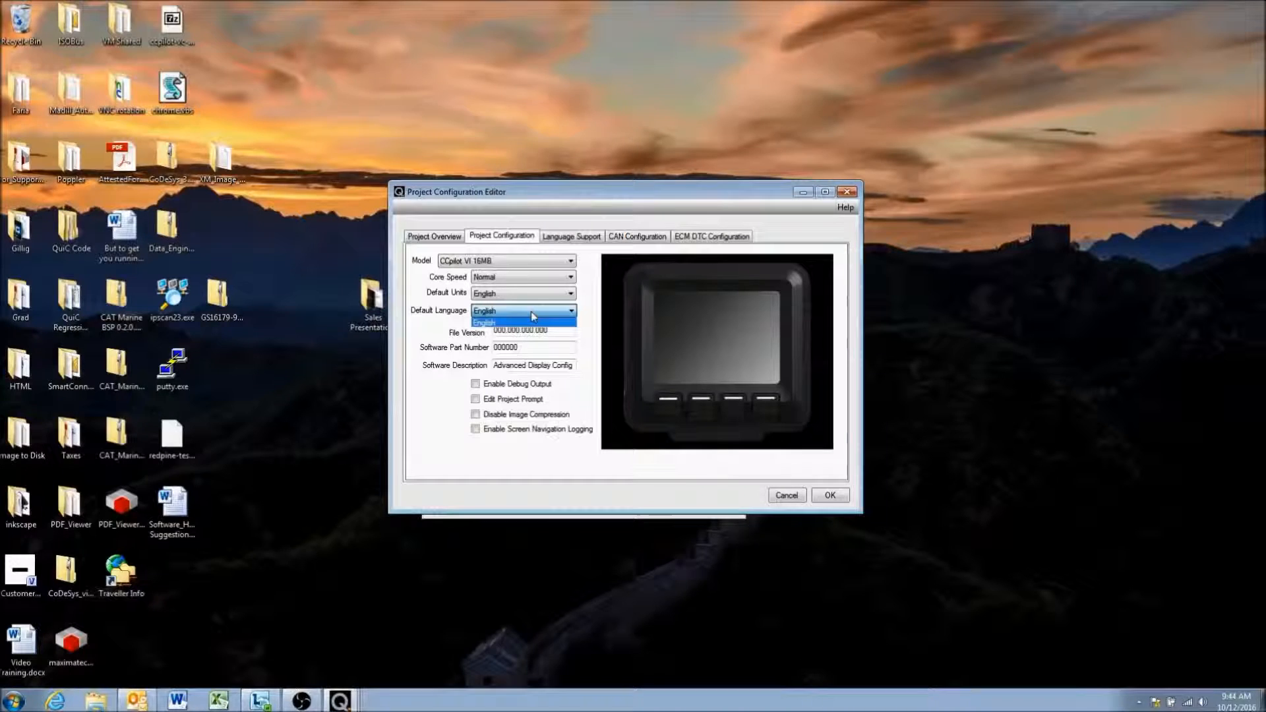
click(532, 321)
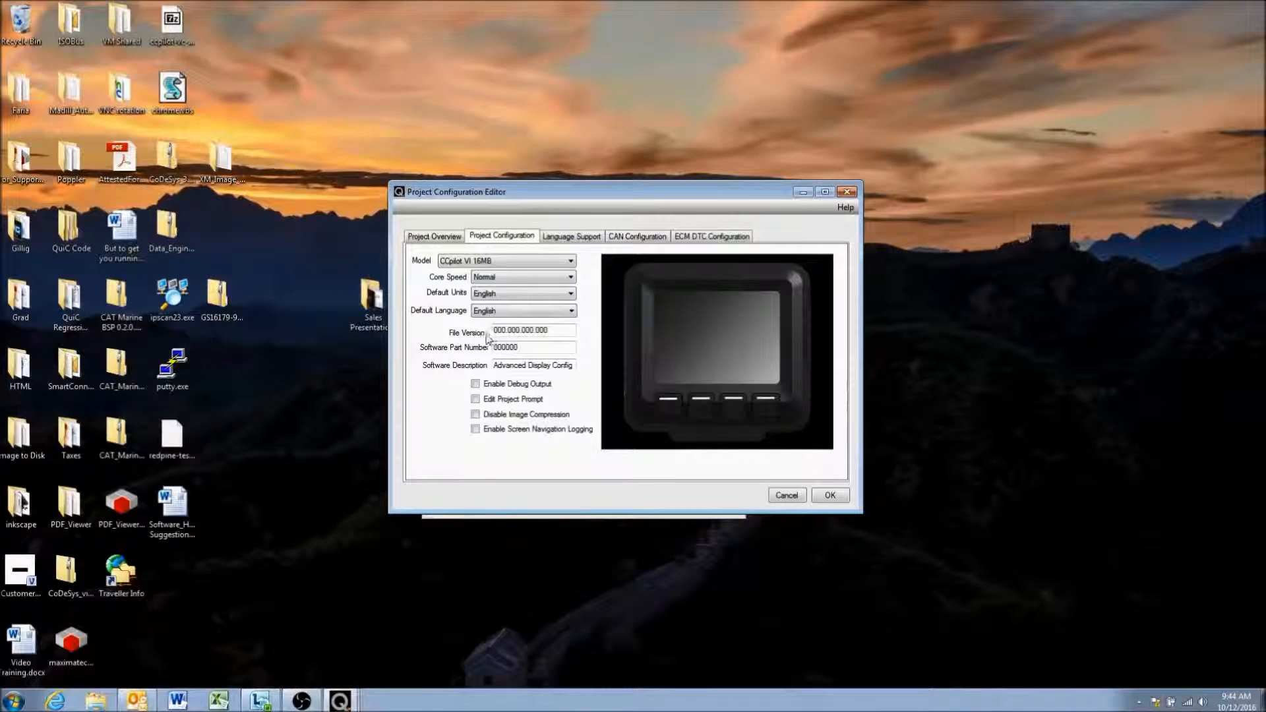
Try a 1 in the project's file version and restore it to 000.000.000.000.
click(551, 329)
click(503, 328)
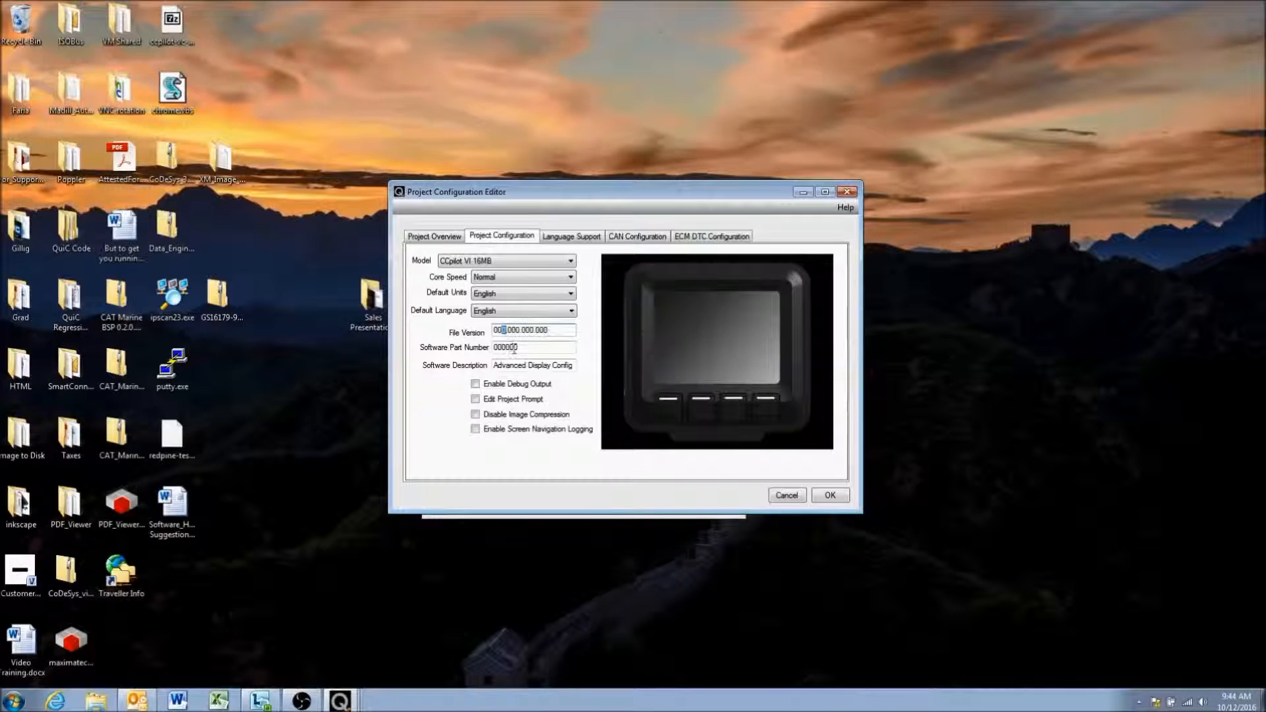
text(1)
text(1)
key(BackSpace)
text(0)
Review the software part number and software description entries of the project configuration.
click(528, 347)
double_click(519, 348)
click(521, 348)
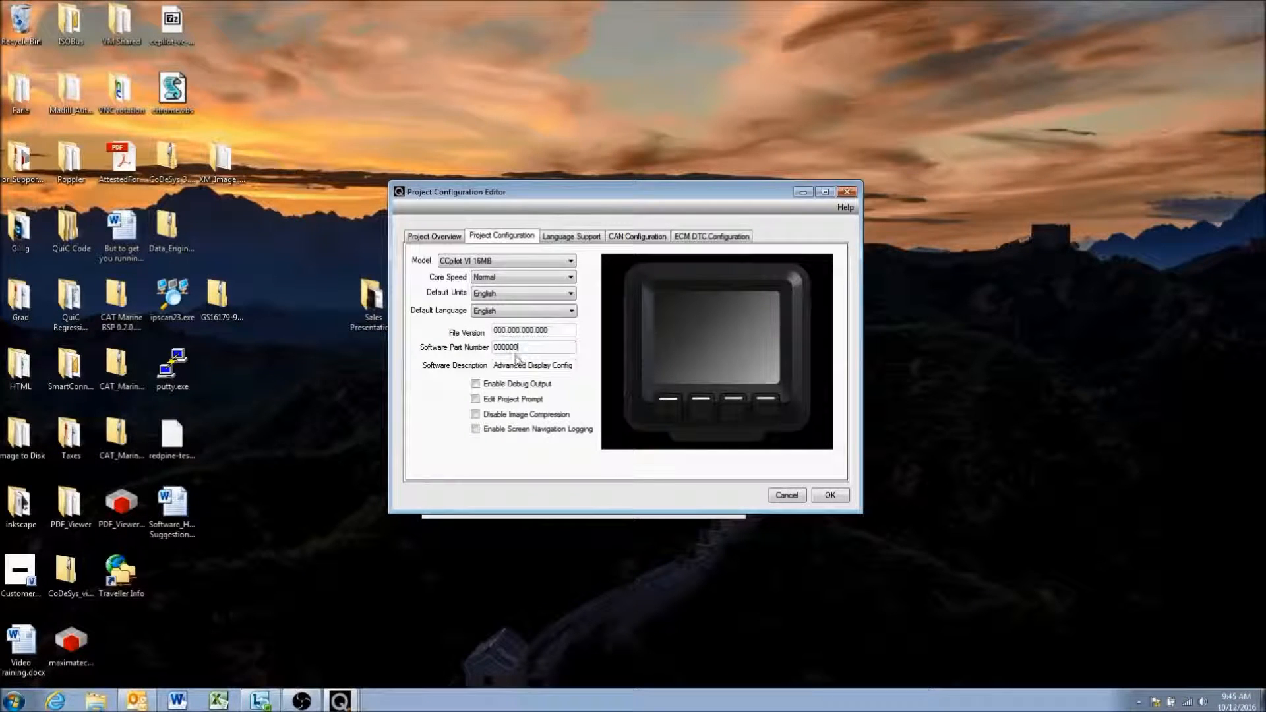
drag(495, 365, 594, 361)
click(534, 366)
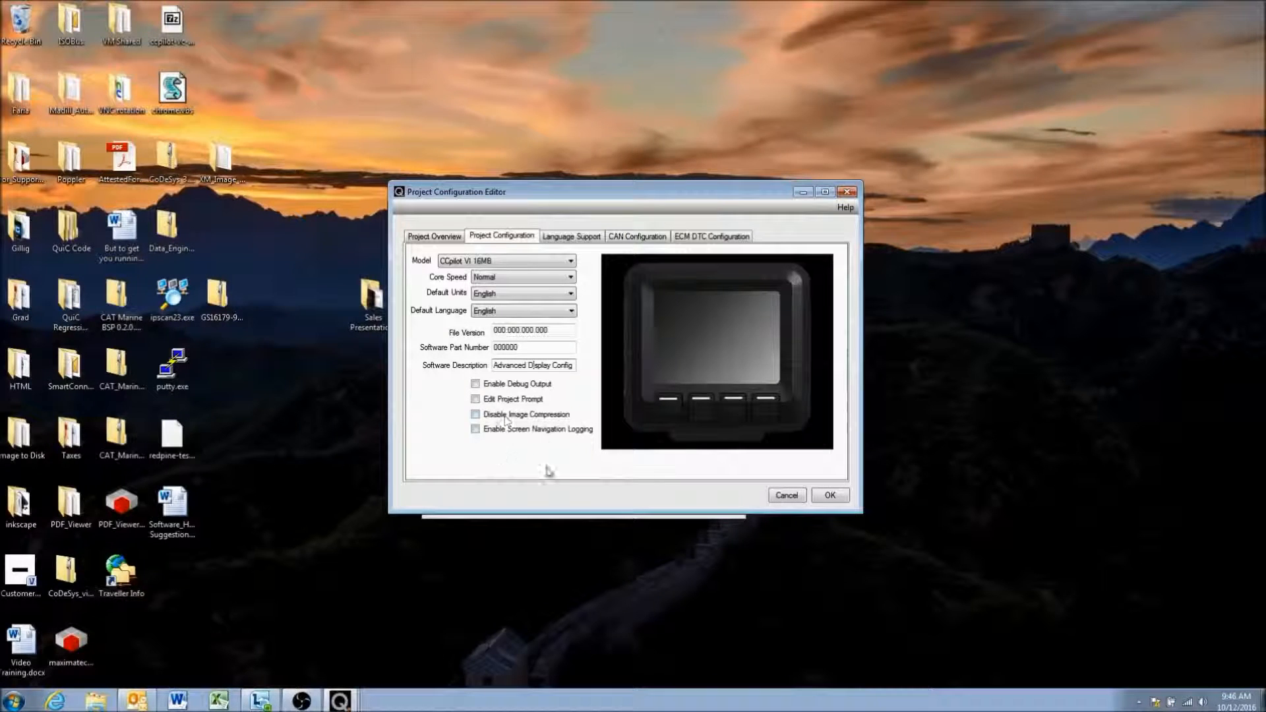
Add Spanish to the project's supported languages and select English as the default language.
click(577, 237)
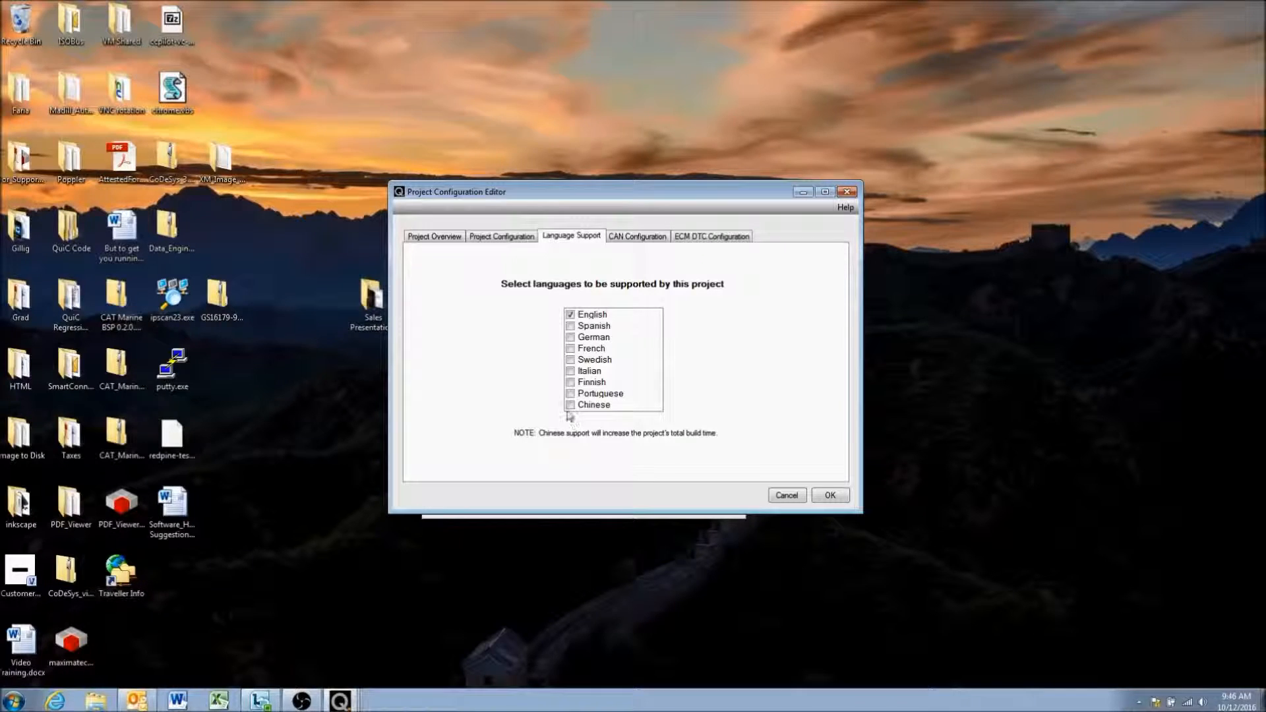
click(570, 326)
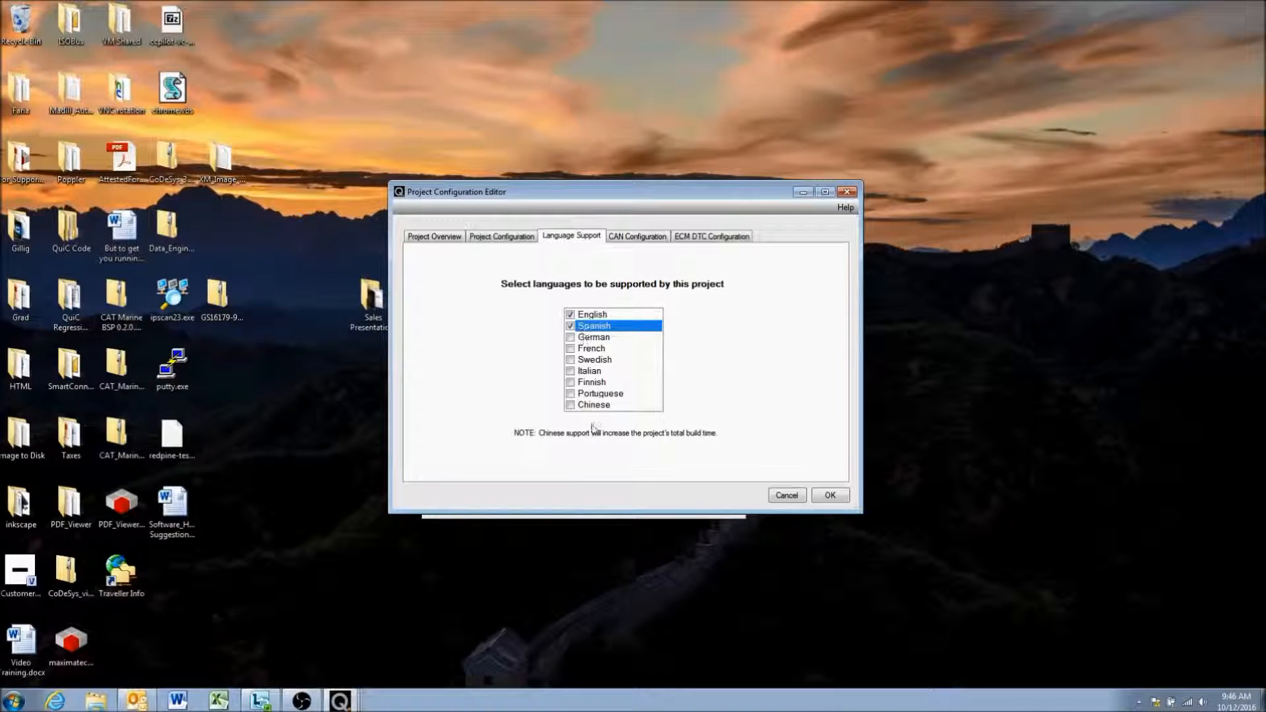
click(507, 237)
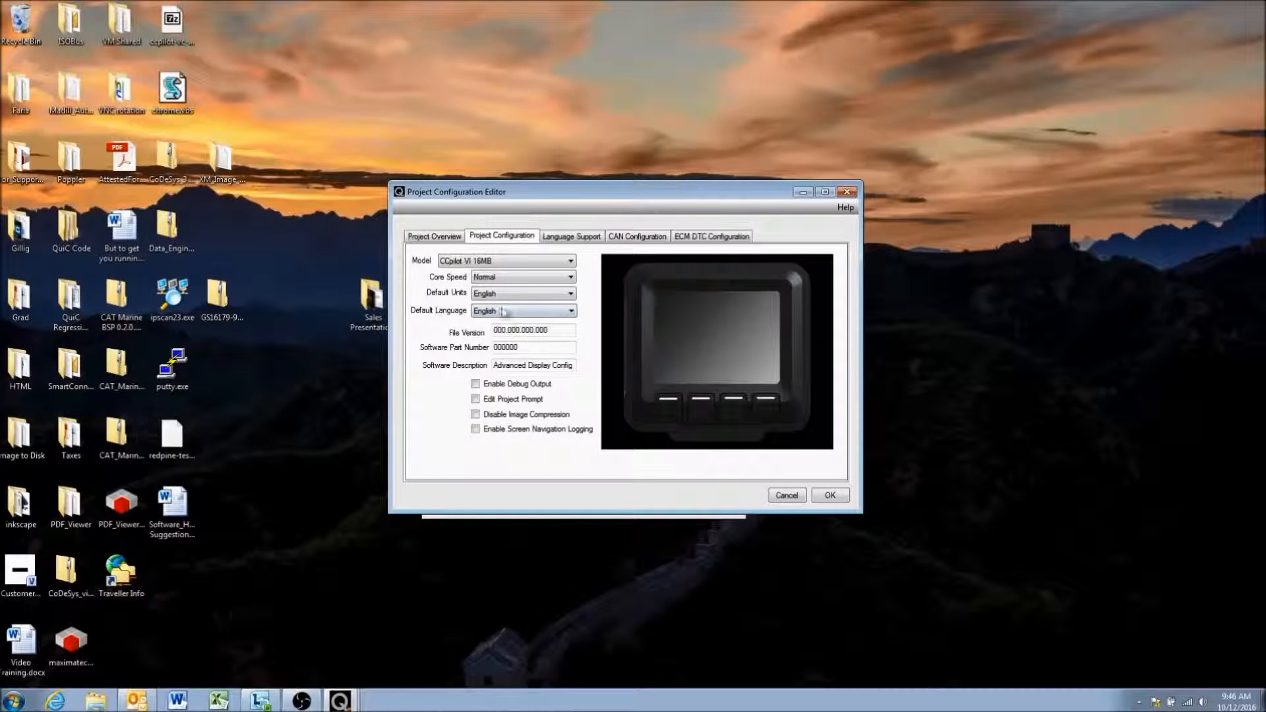
click(551, 311)
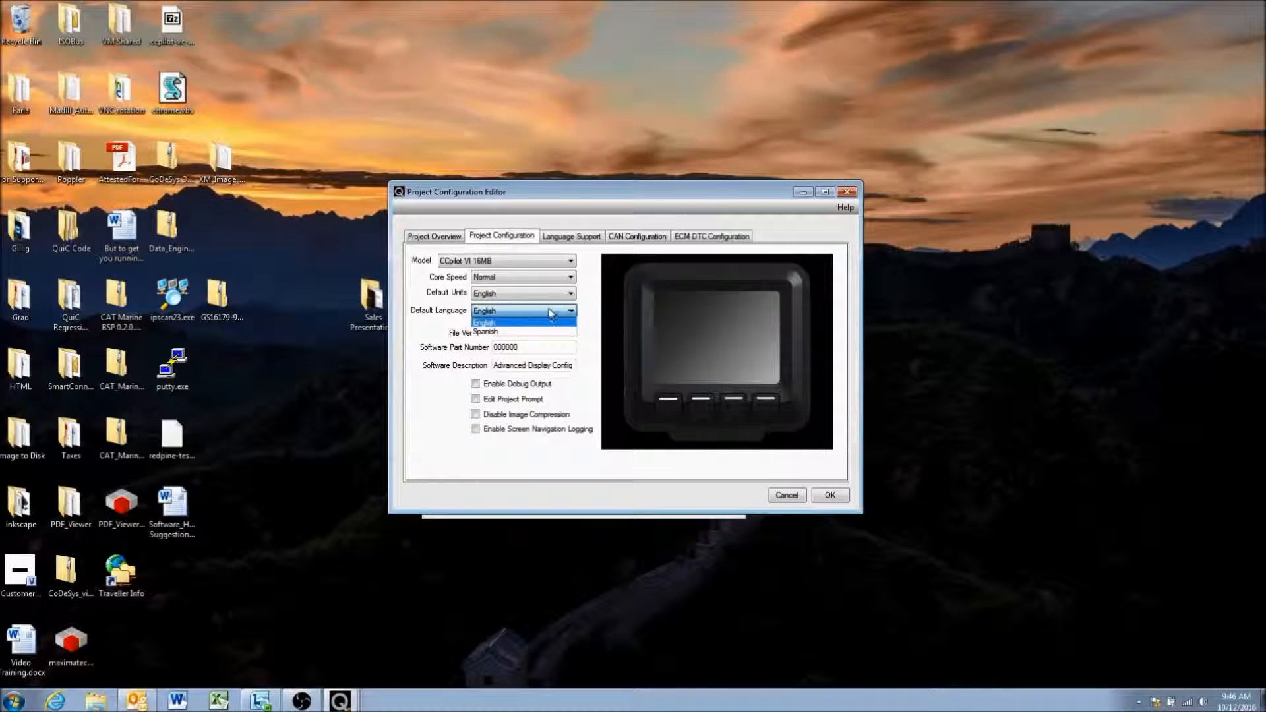
click(487, 321)
Compare the supported languages with the choices offered for the default language, leaving English selected.
click(571, 238)
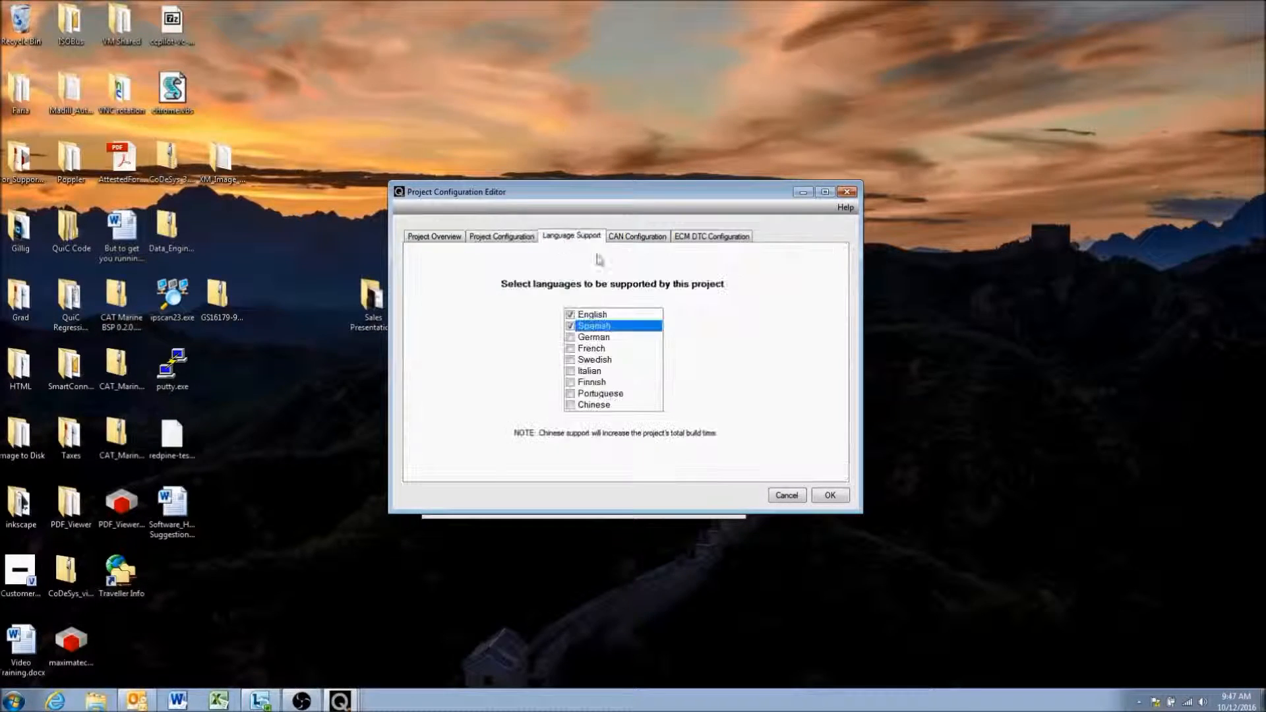
click(509, 237)
click(517, 311)
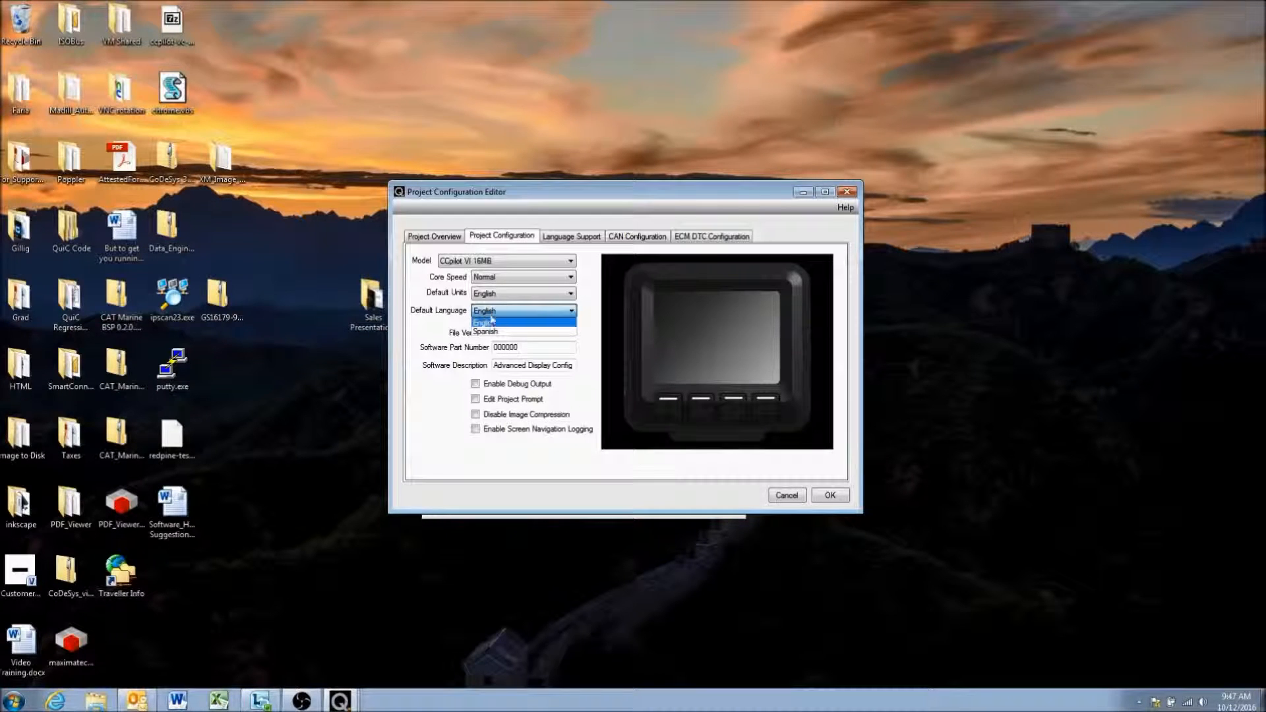
click(494, 324)
click(495, 313)
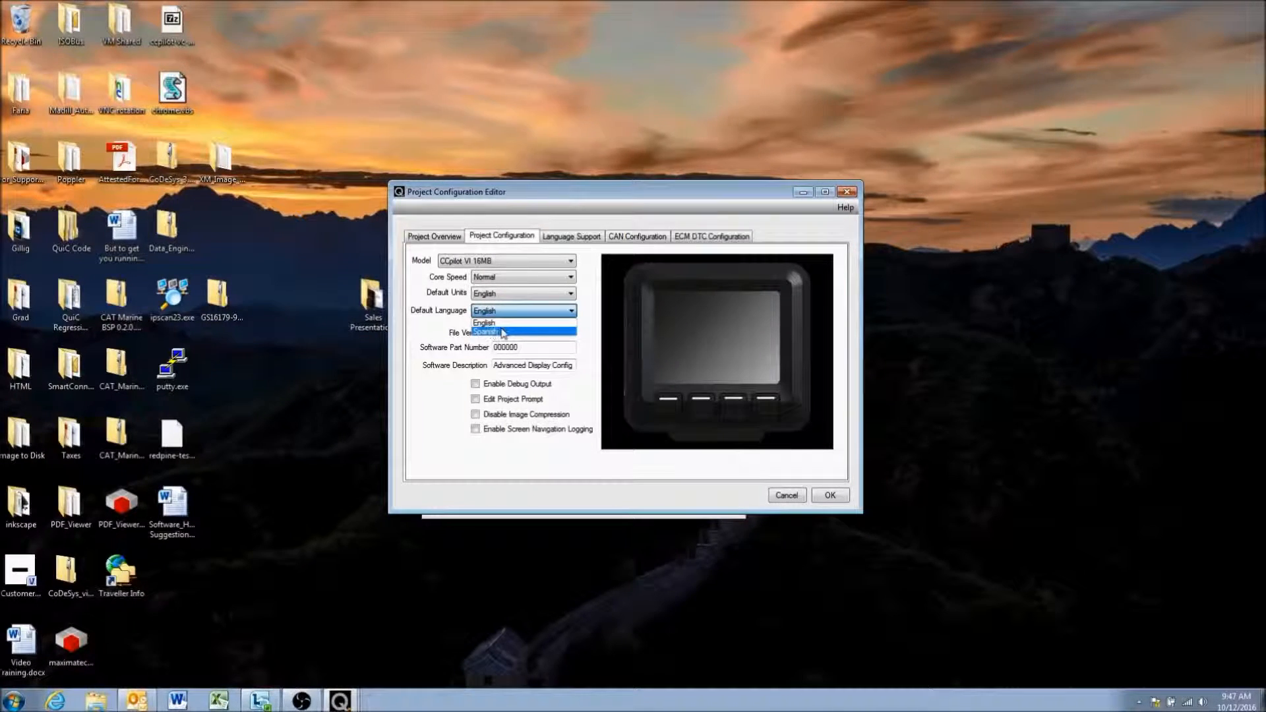
click(491, 319)
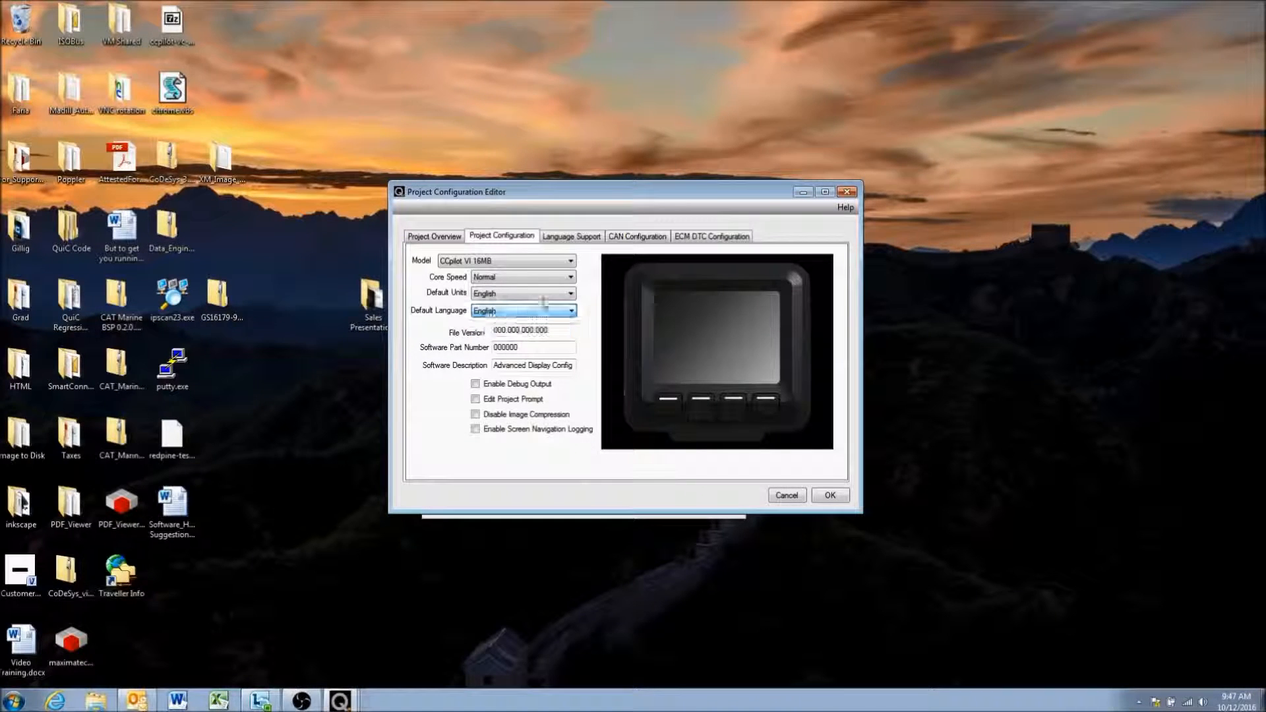
click(571, 237)
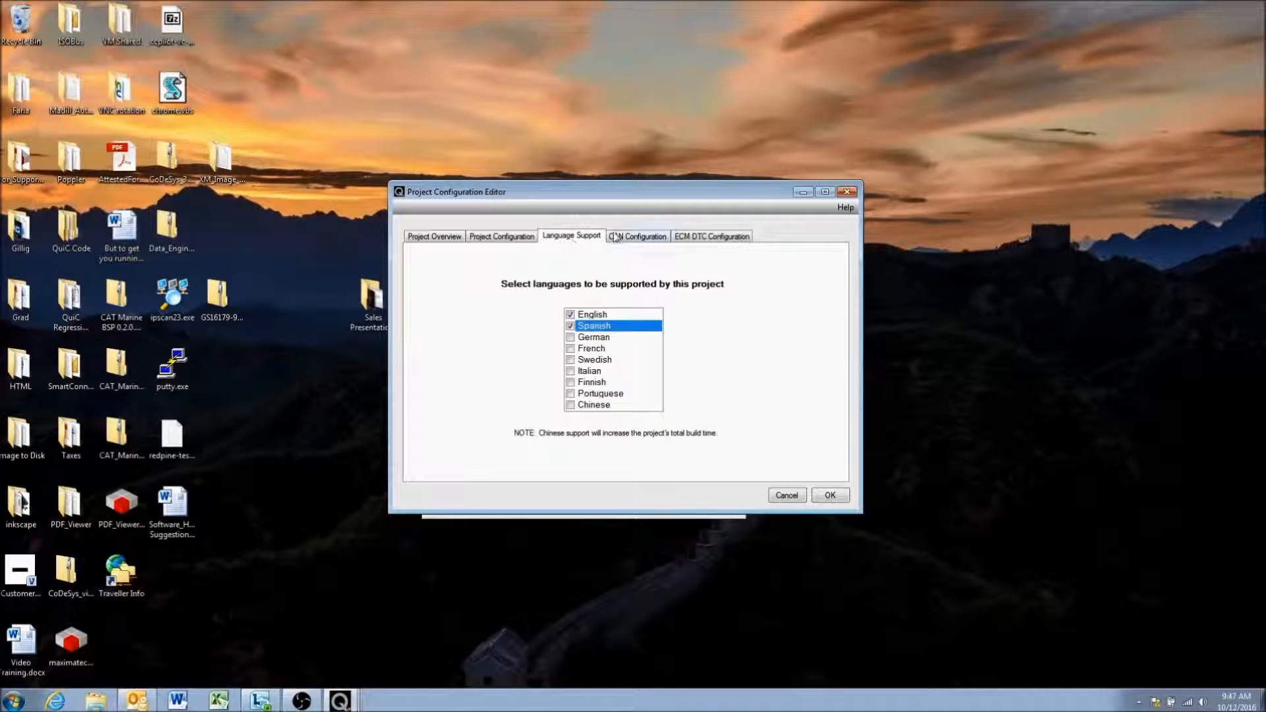
click(501, 236)
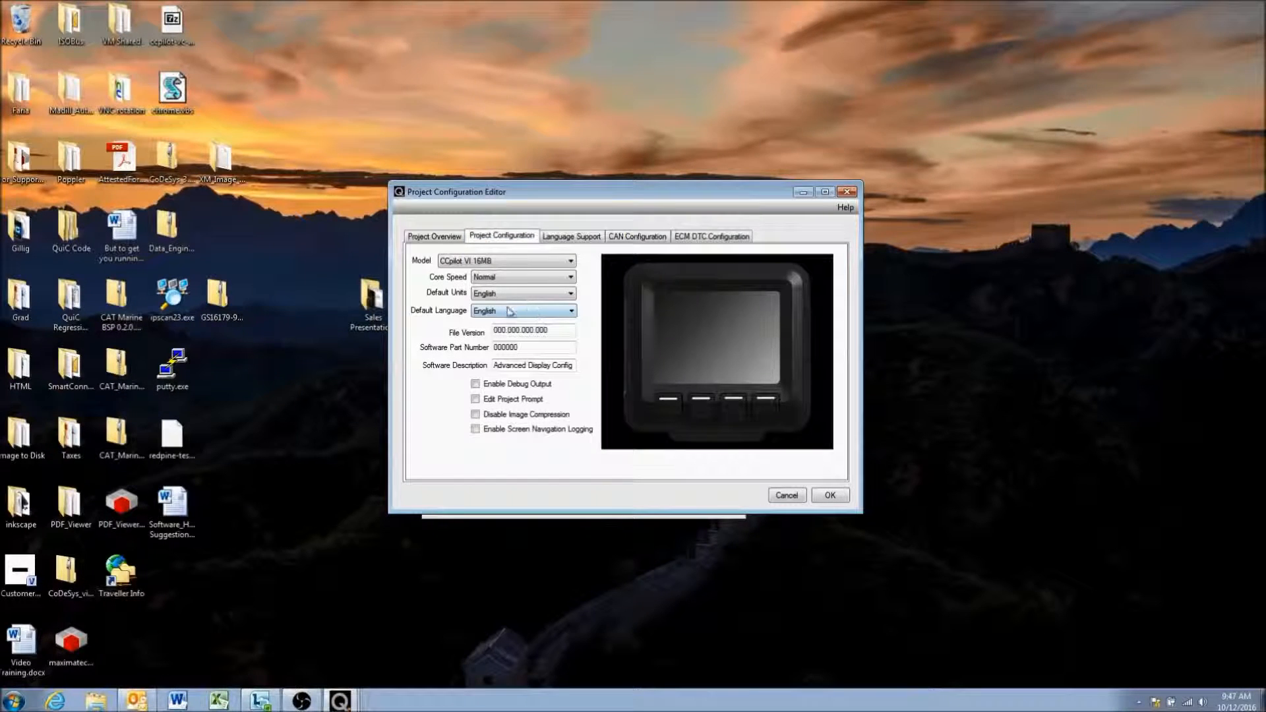
Examine the source addresses of Channel 1 and Channel 2 in the CAN configuration.
click(643, 241)
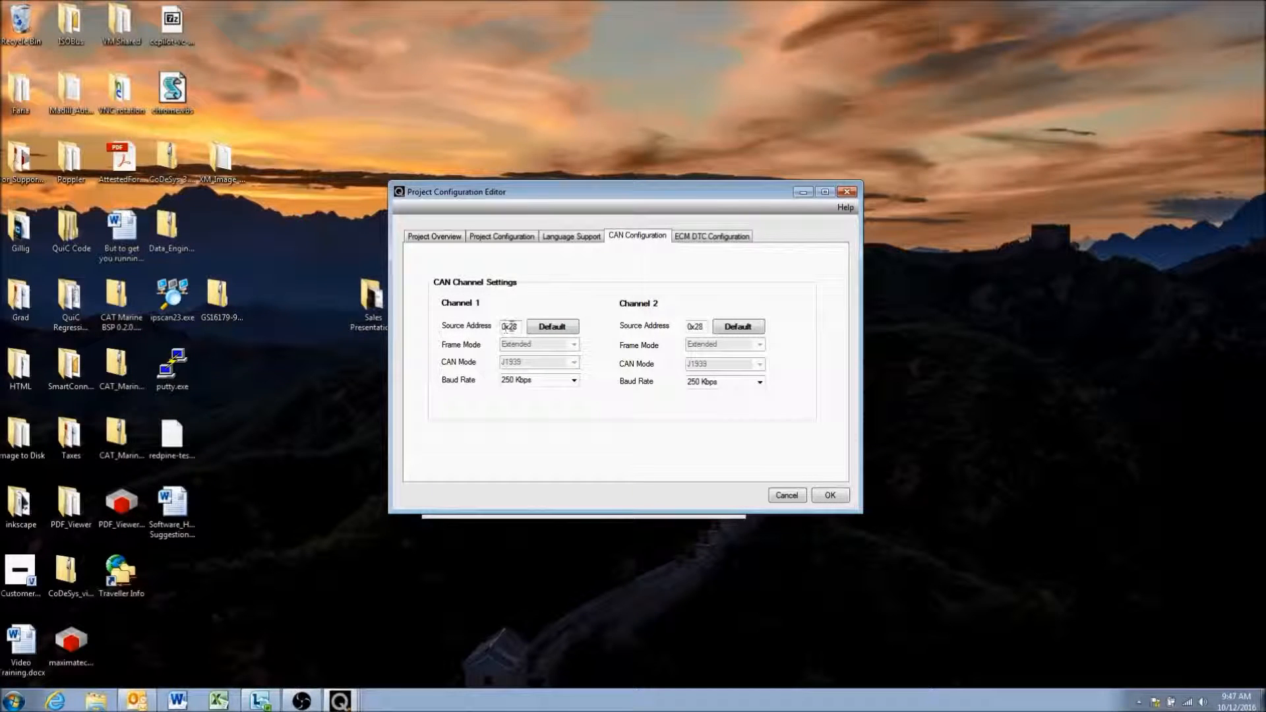
drag(516, 326, 508, 327)
click(512, 326)
click(517, 328)
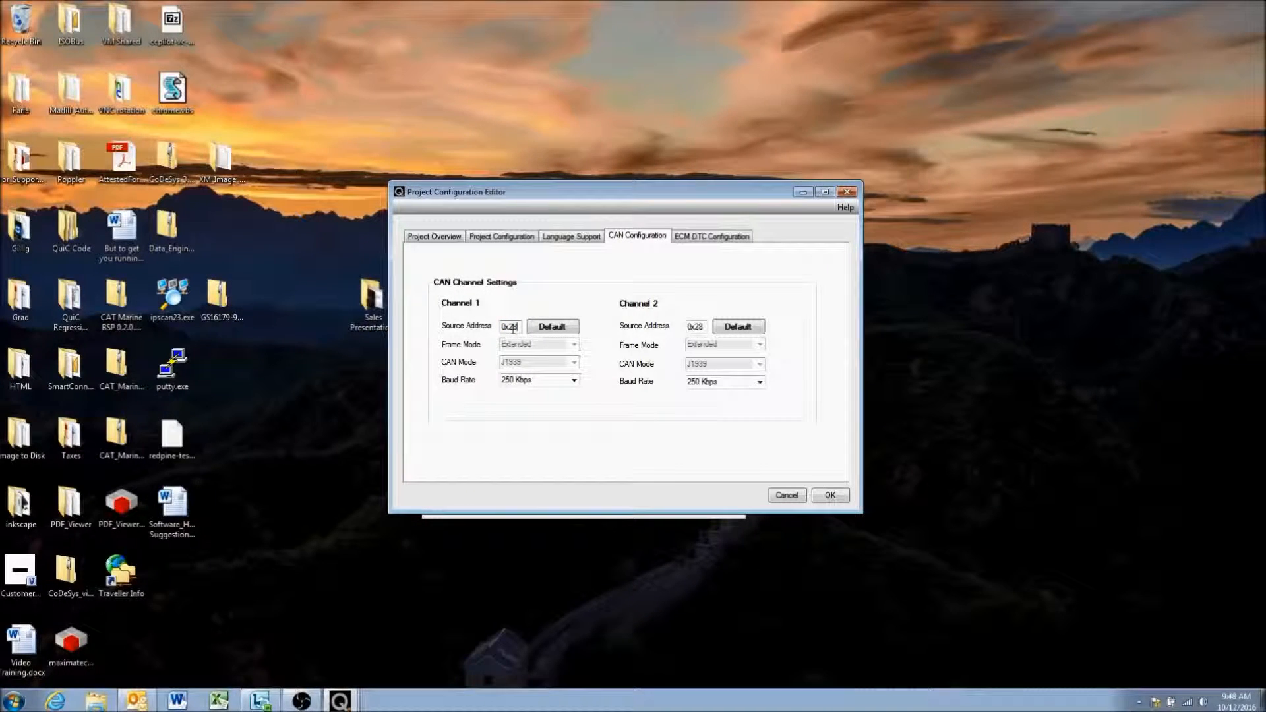
drag(511, 327, 519, 326)
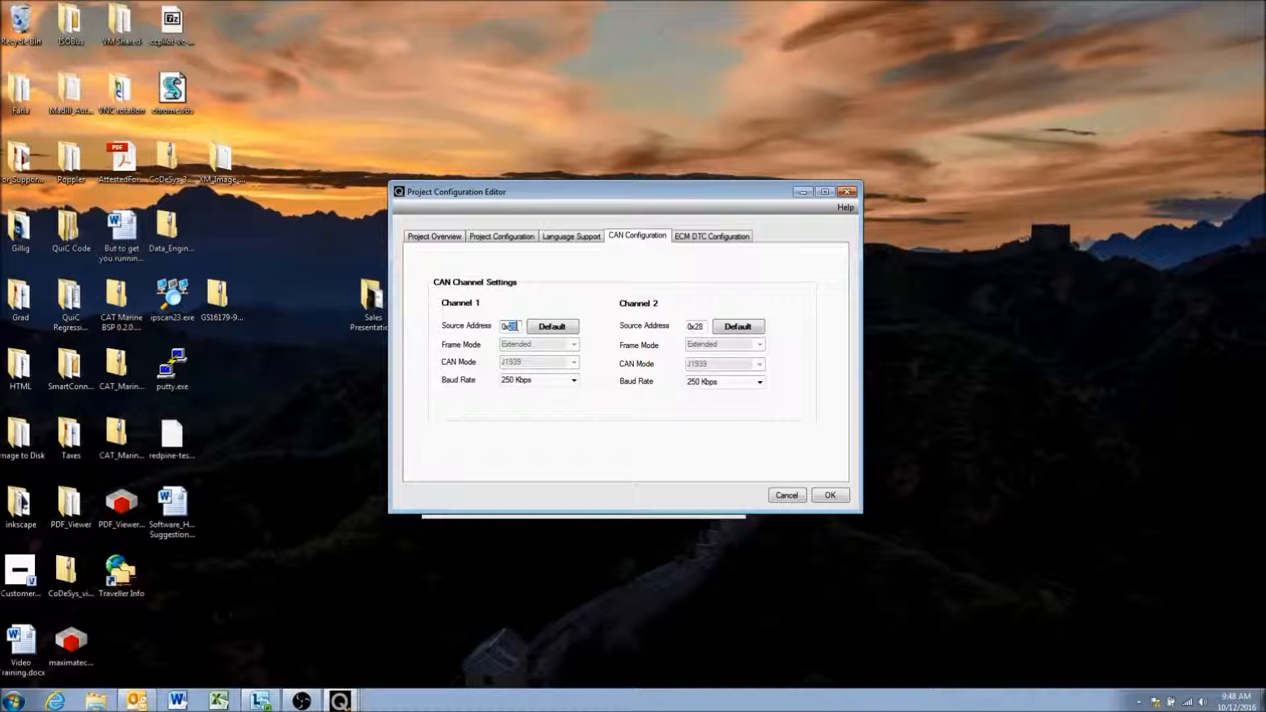
click(514, 327)
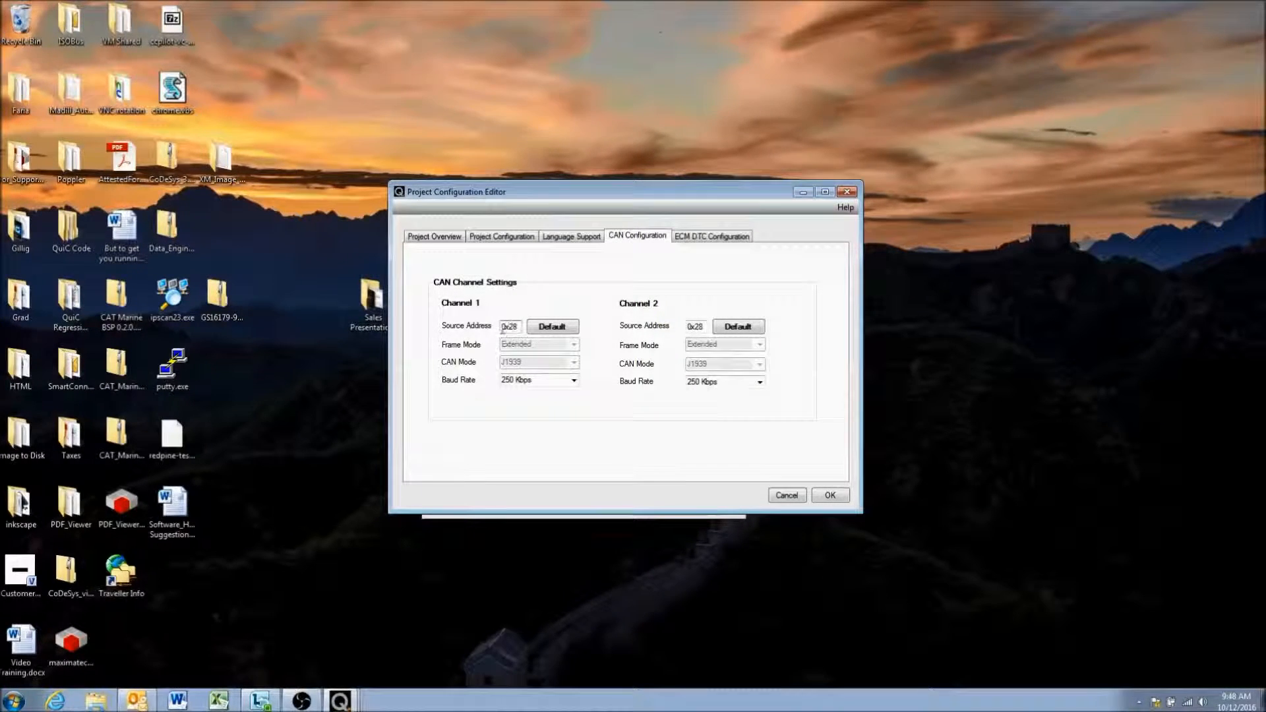
drag(510, 328, 518, 326)
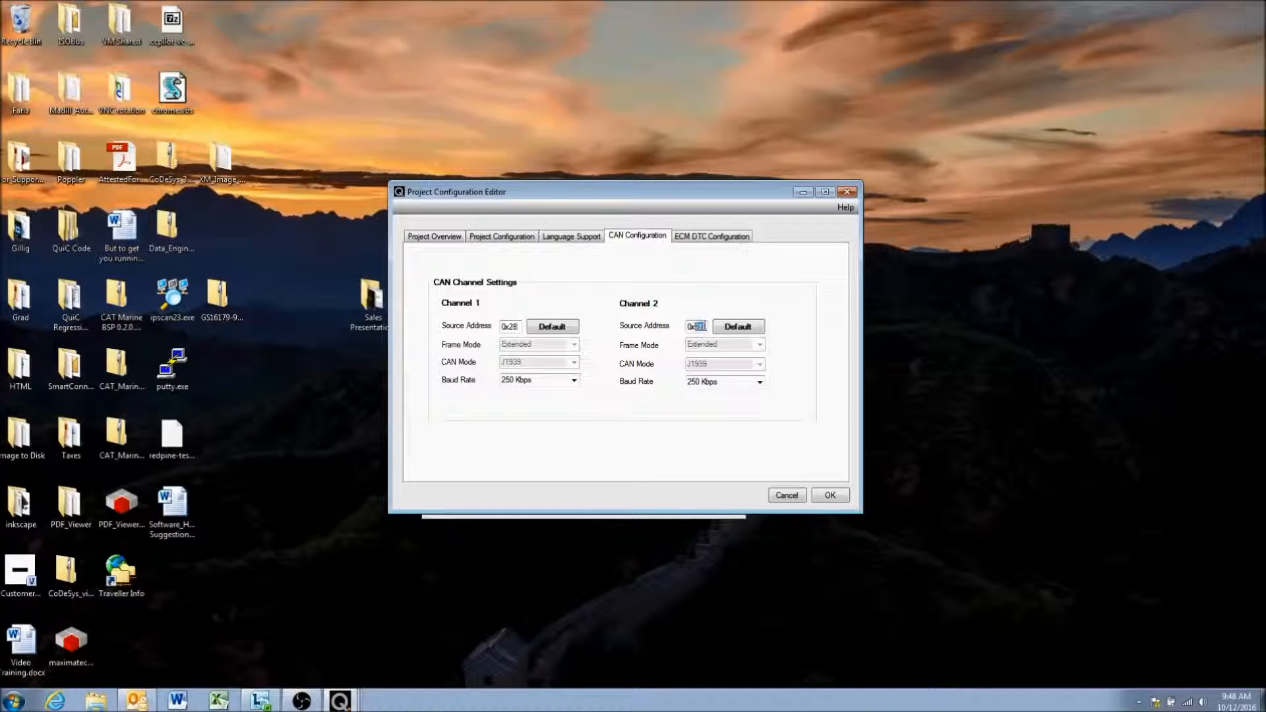
drag(510, 327, 519, 328)
click(697, 327)
drag(695, 327, 705, 327)
drag(509, 327, 519, 327)
Review the baud rate options for CAN Channel 1 and select 250 Kbps.
click(573, 380)
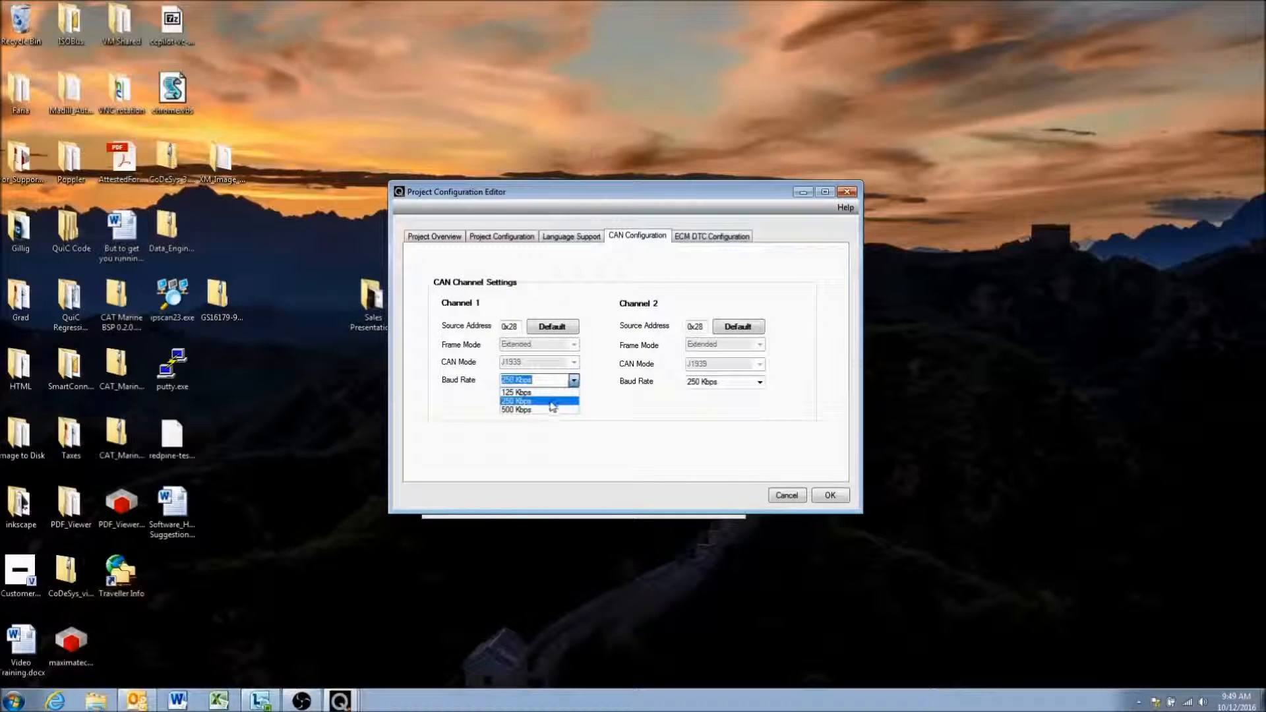
click(553, 402)
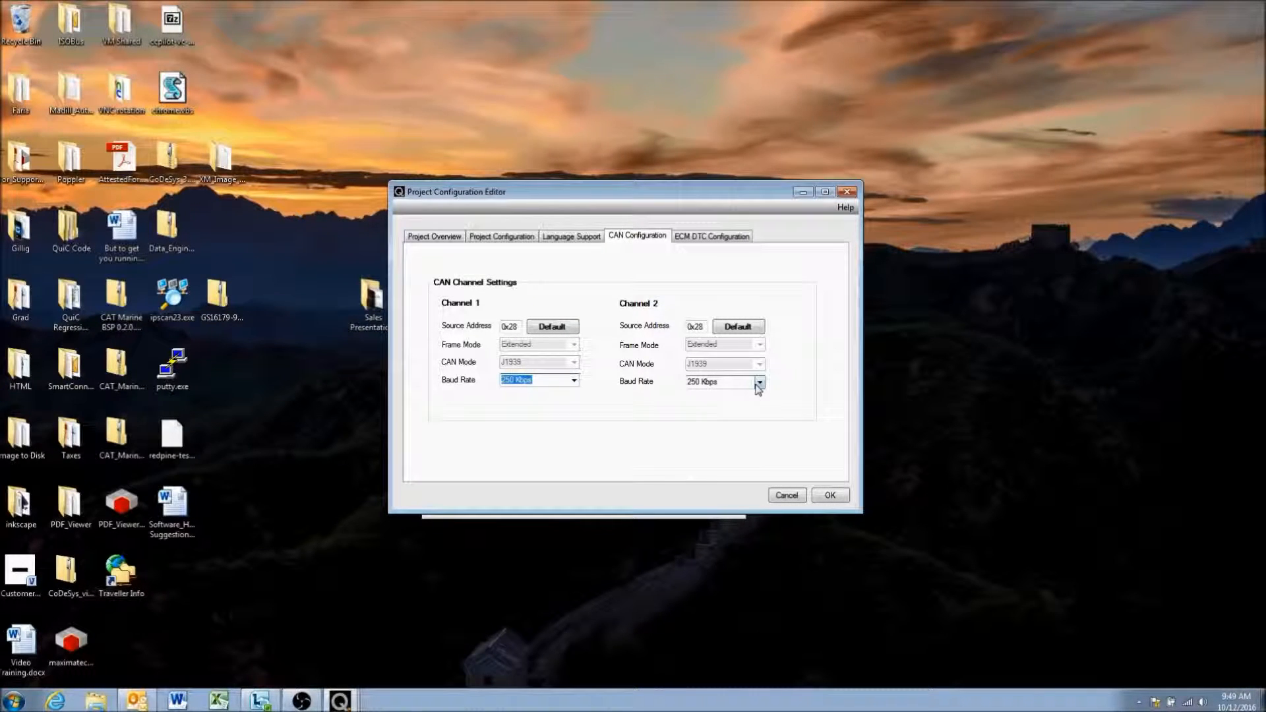
click(575, 381)
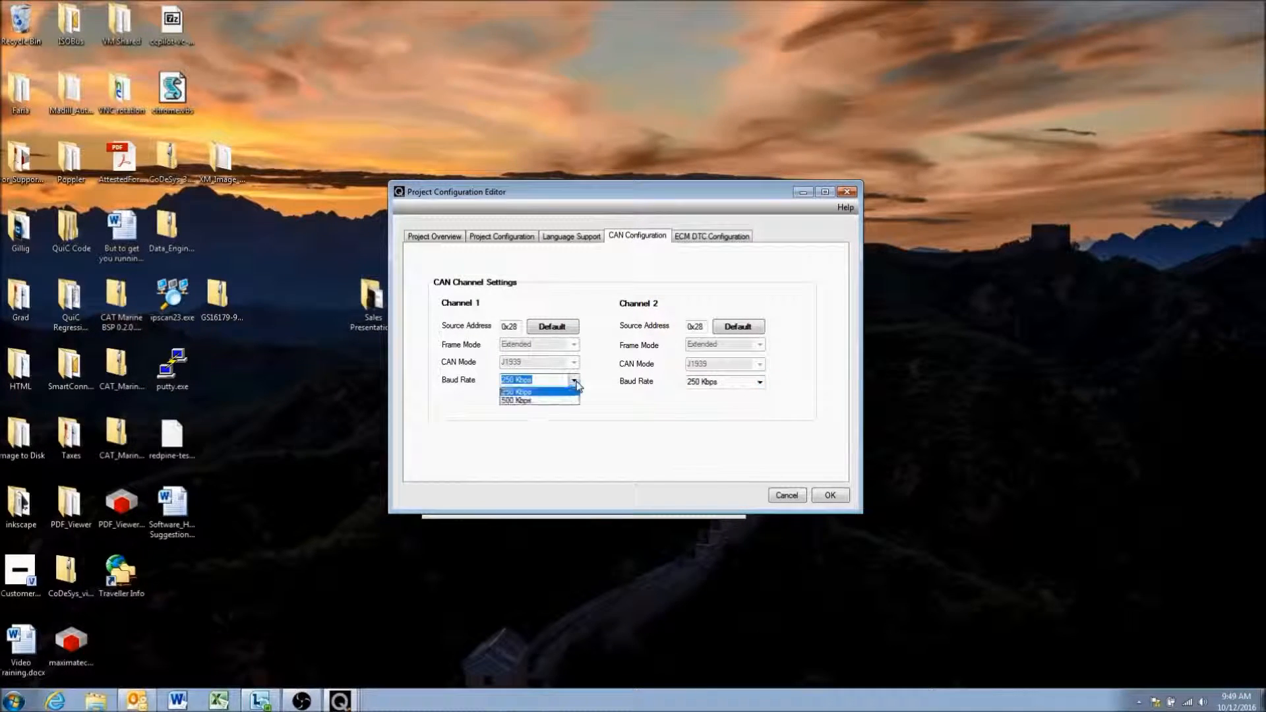
click(575, 382)
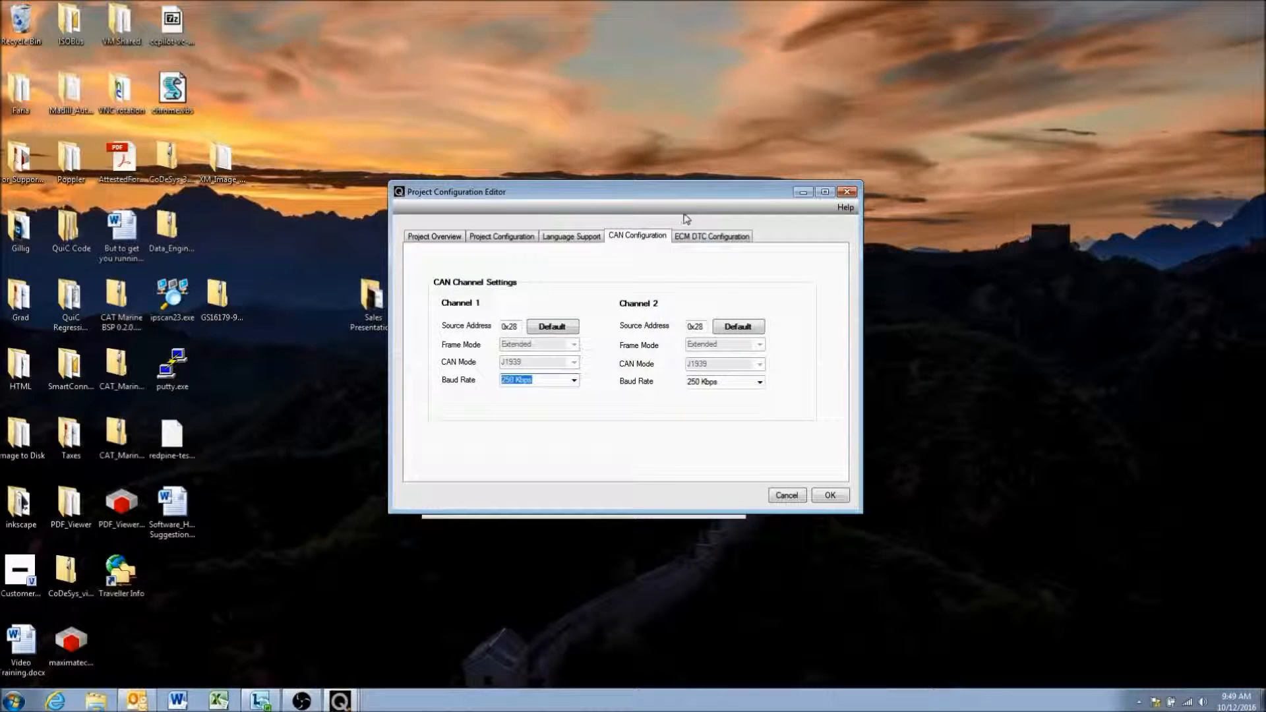
click(575, 381)
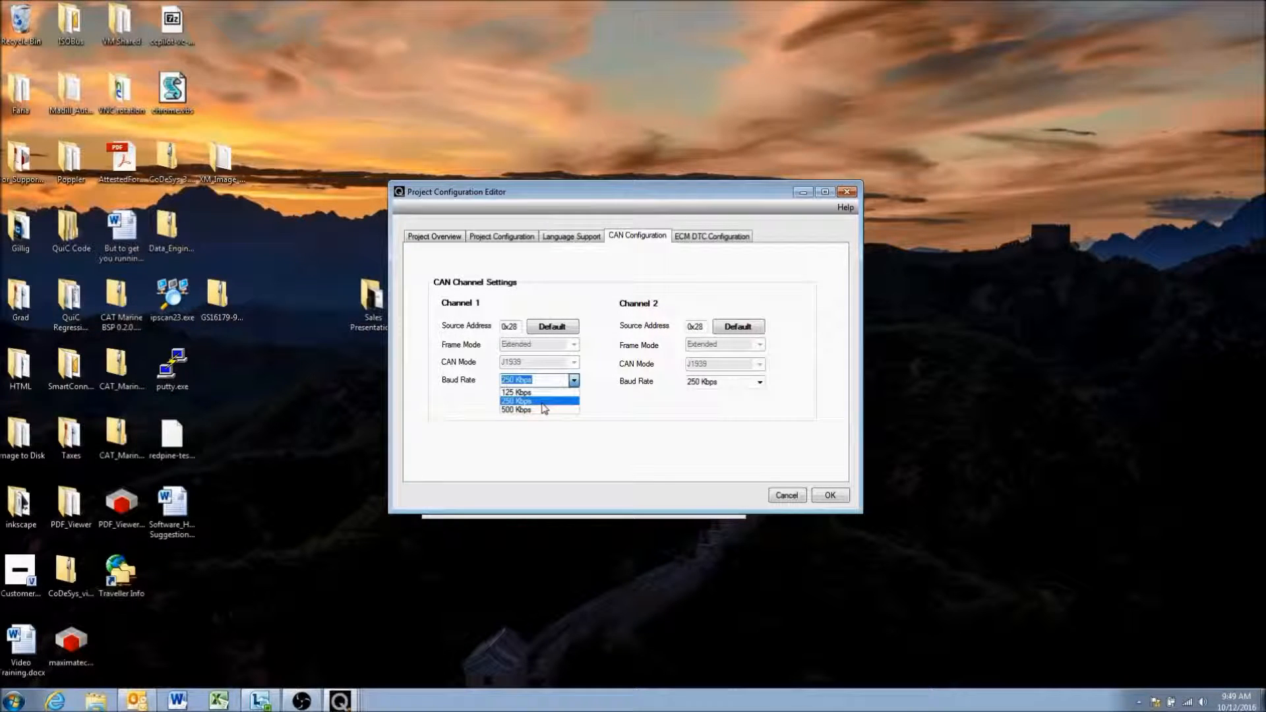
click(542, 401)
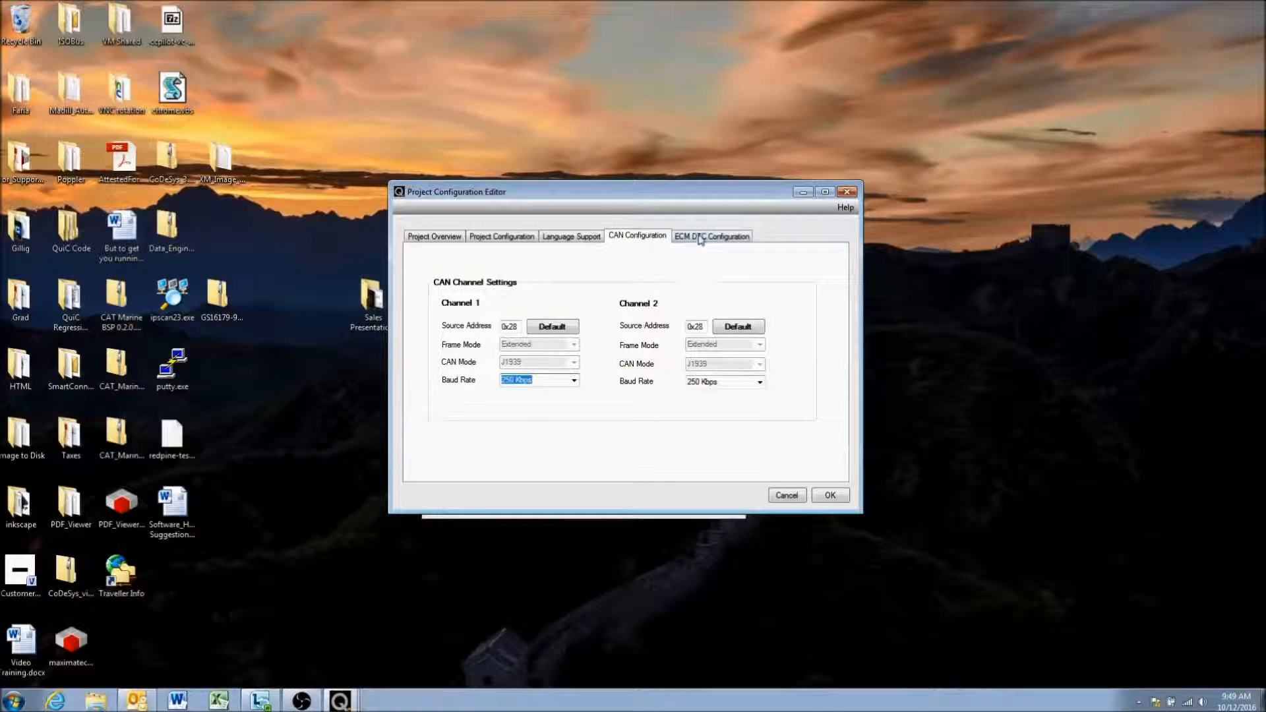
Compare the ECM lists of Channel 1 and Channel 2 in the ECM DTC configuration.
click(700, 239)
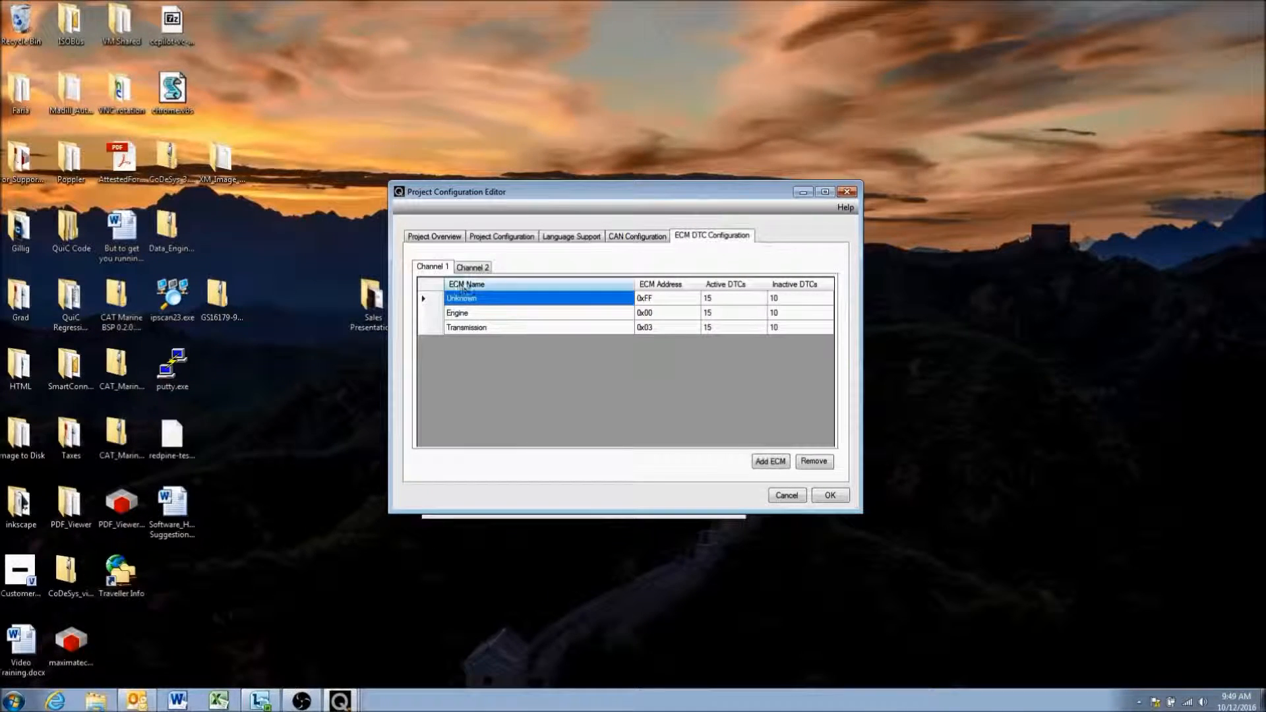
click(471, 269)
click(434, 268)
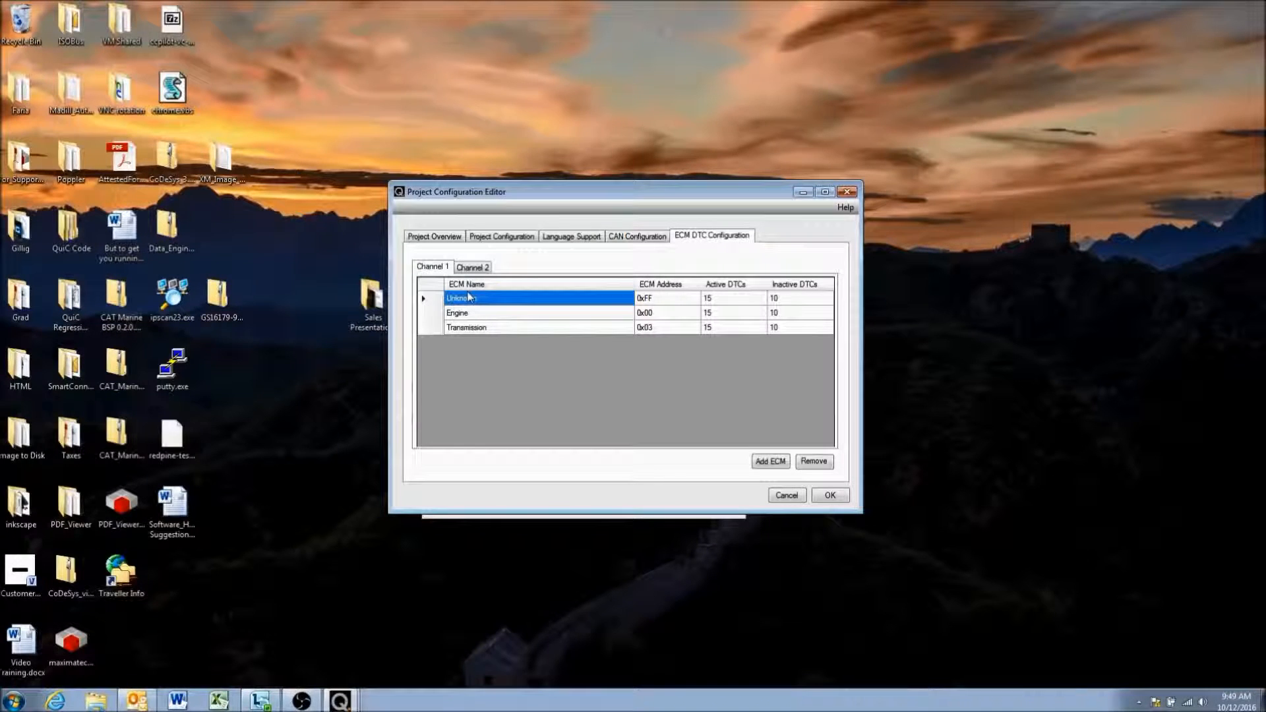
click(473, 268)
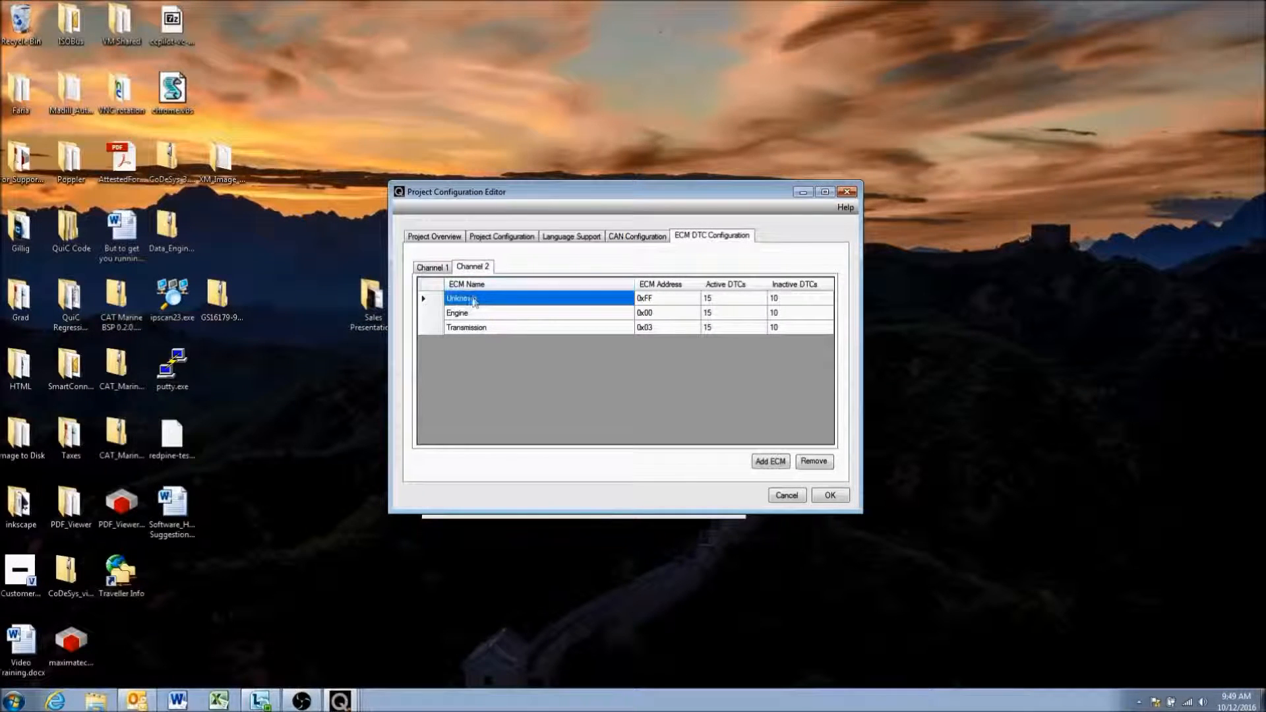
click(426, 269)
click(466, 268)
click(443, 267)
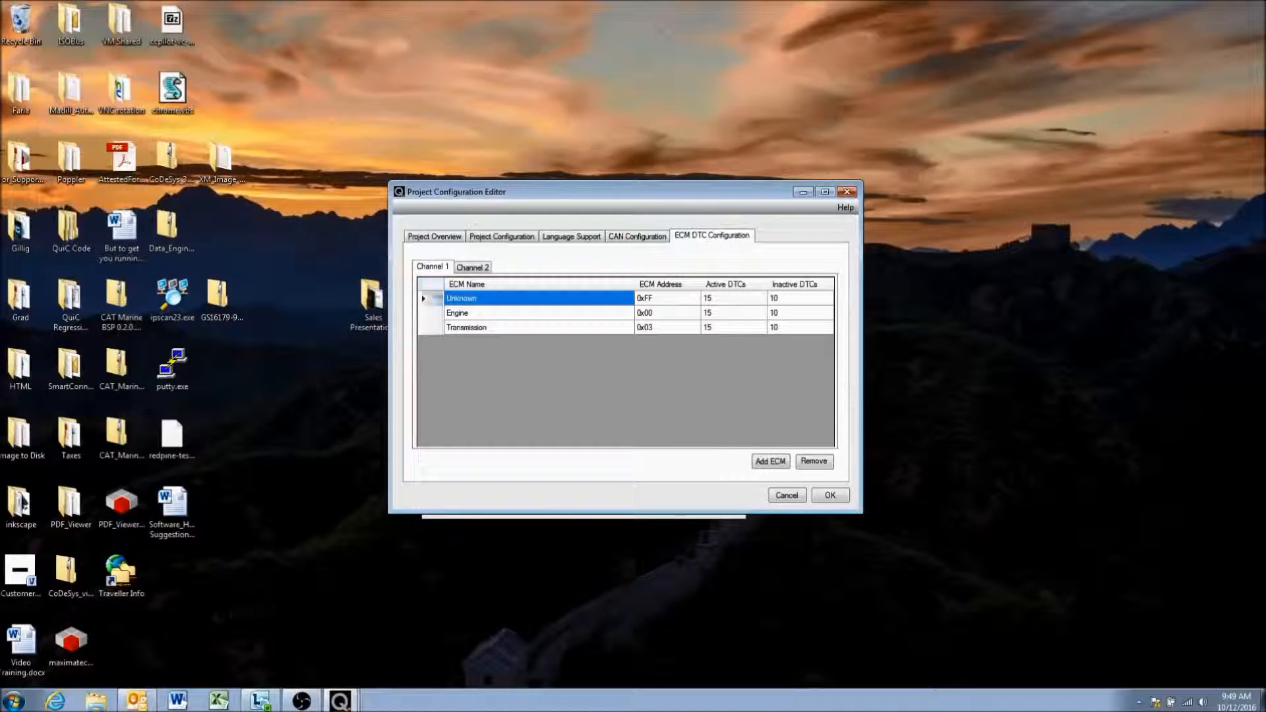
Look through the Unknown, Engine and Transmission entries in Channel 1's ECM list.
key(Down)
key(Down)
key(Up)
key(Down)
key(Up)
key(Up)
key(Down)
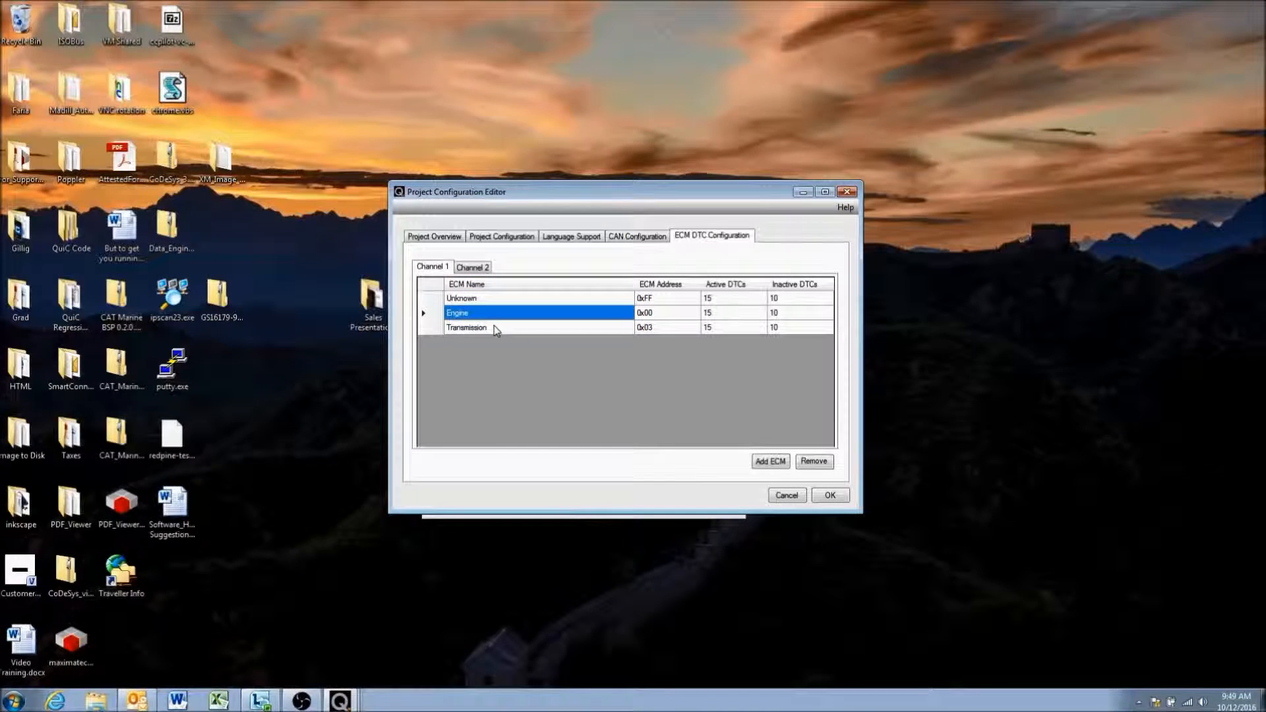
Remove the Transmission ECM from the Channel 1 and Channel 2 lists.
click(505, 329)
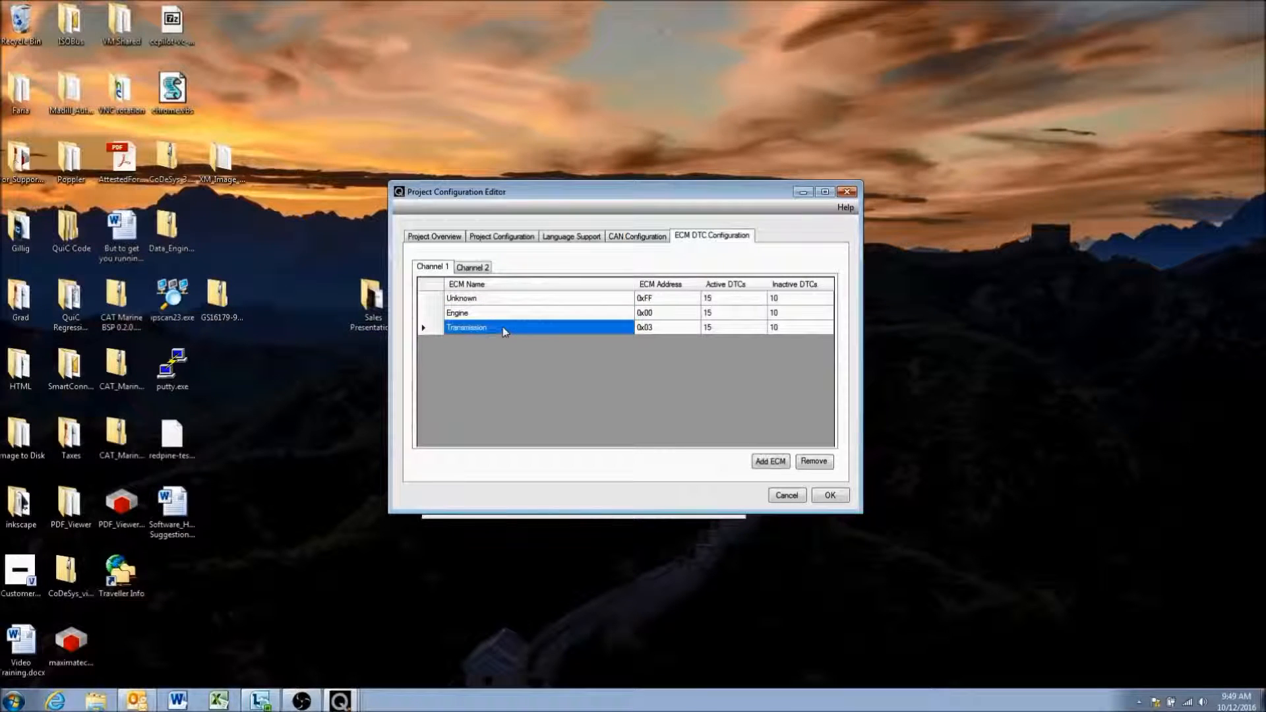
click(519, 314)
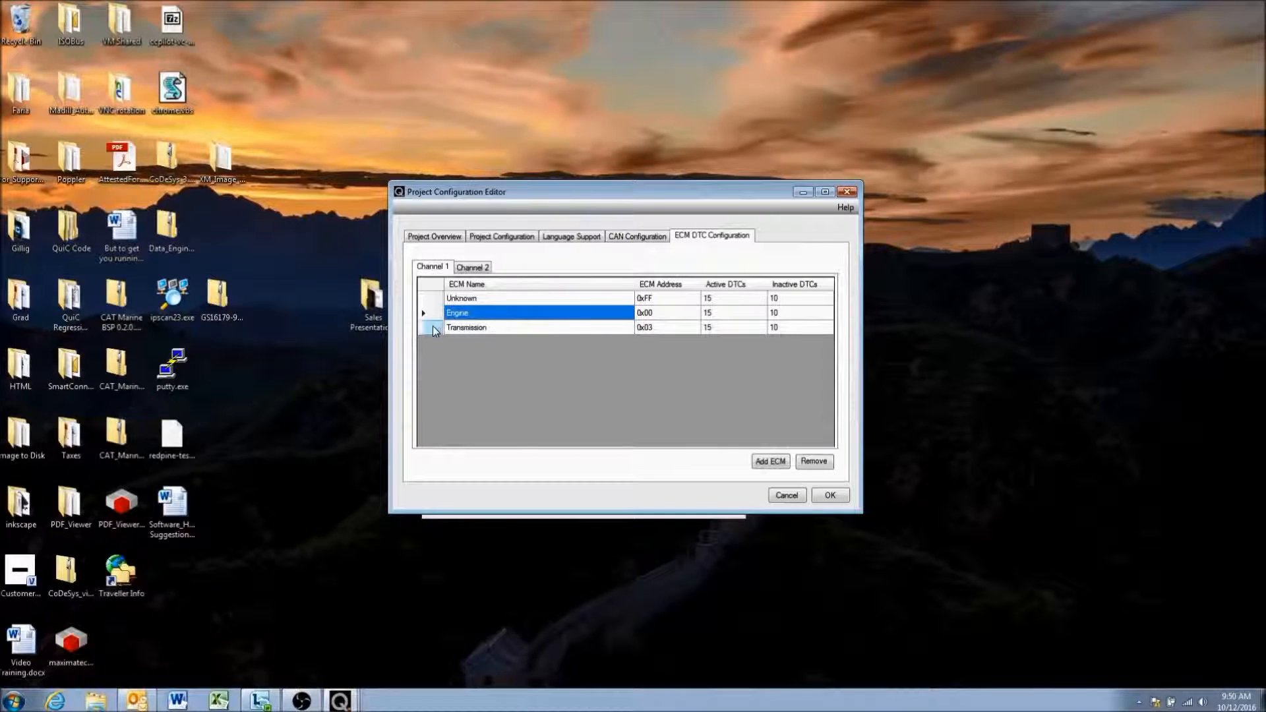
click(432, 327)
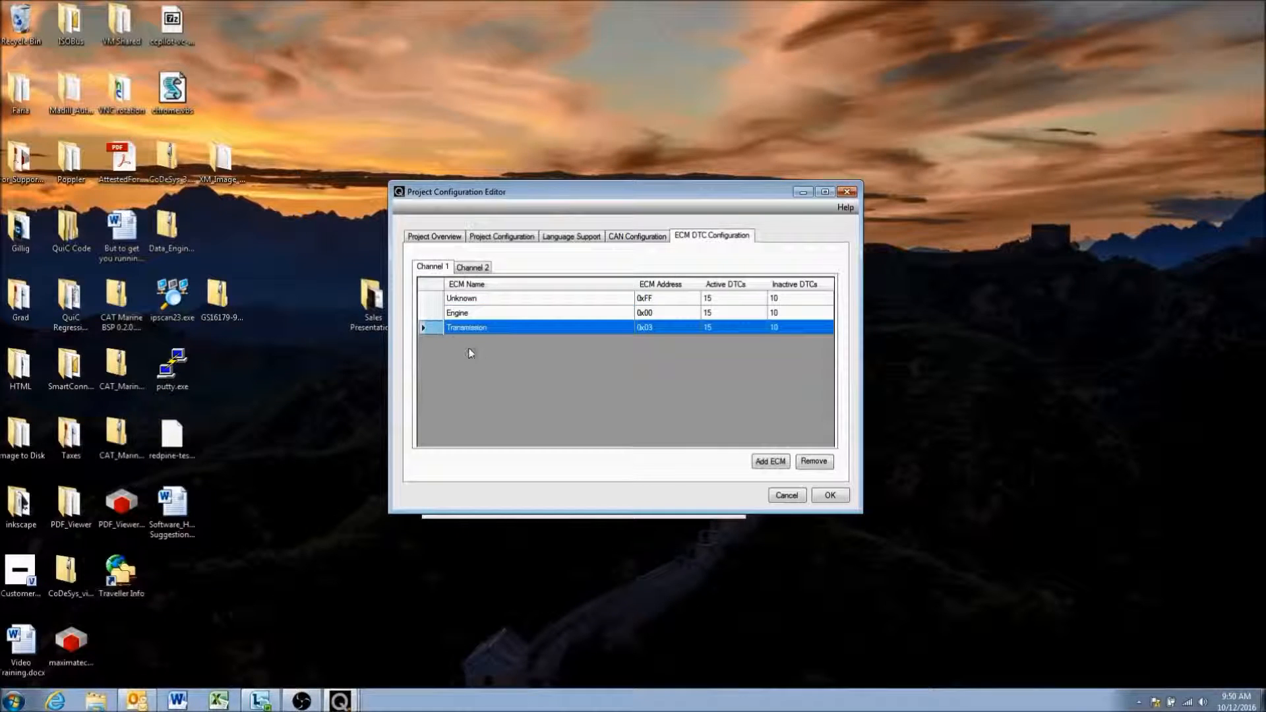
click(812, 461)
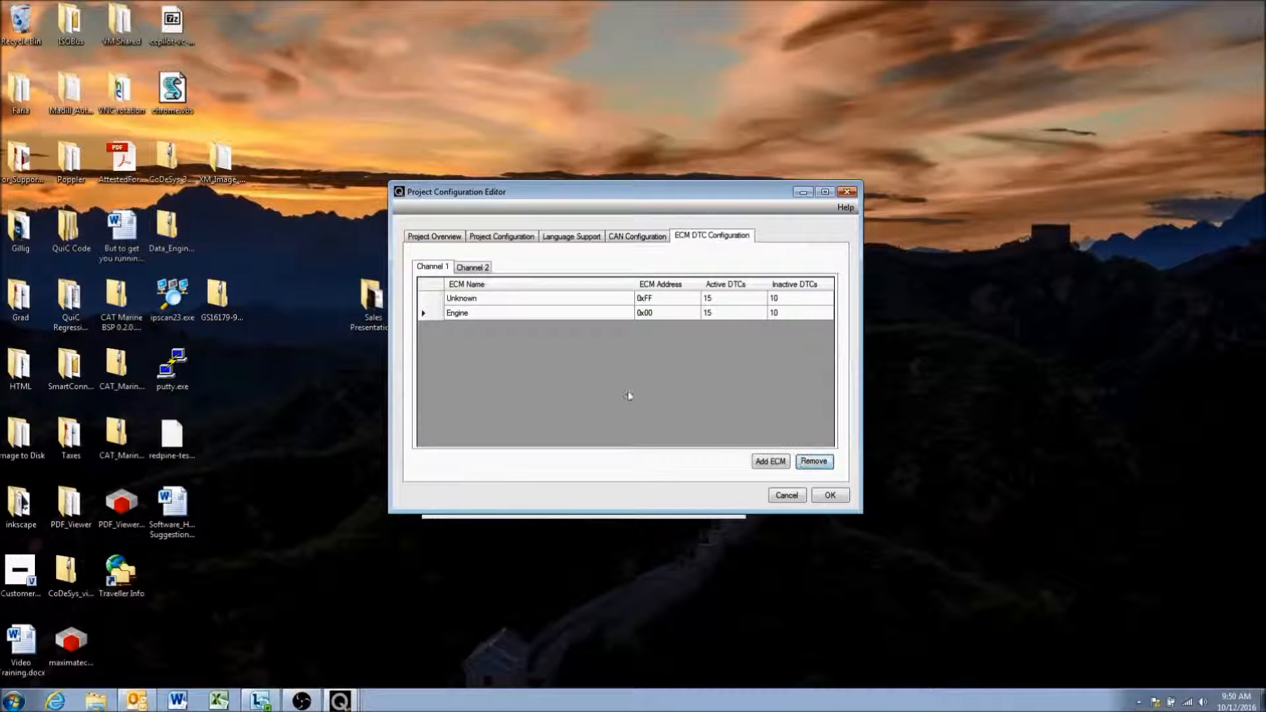
click(472, 266)
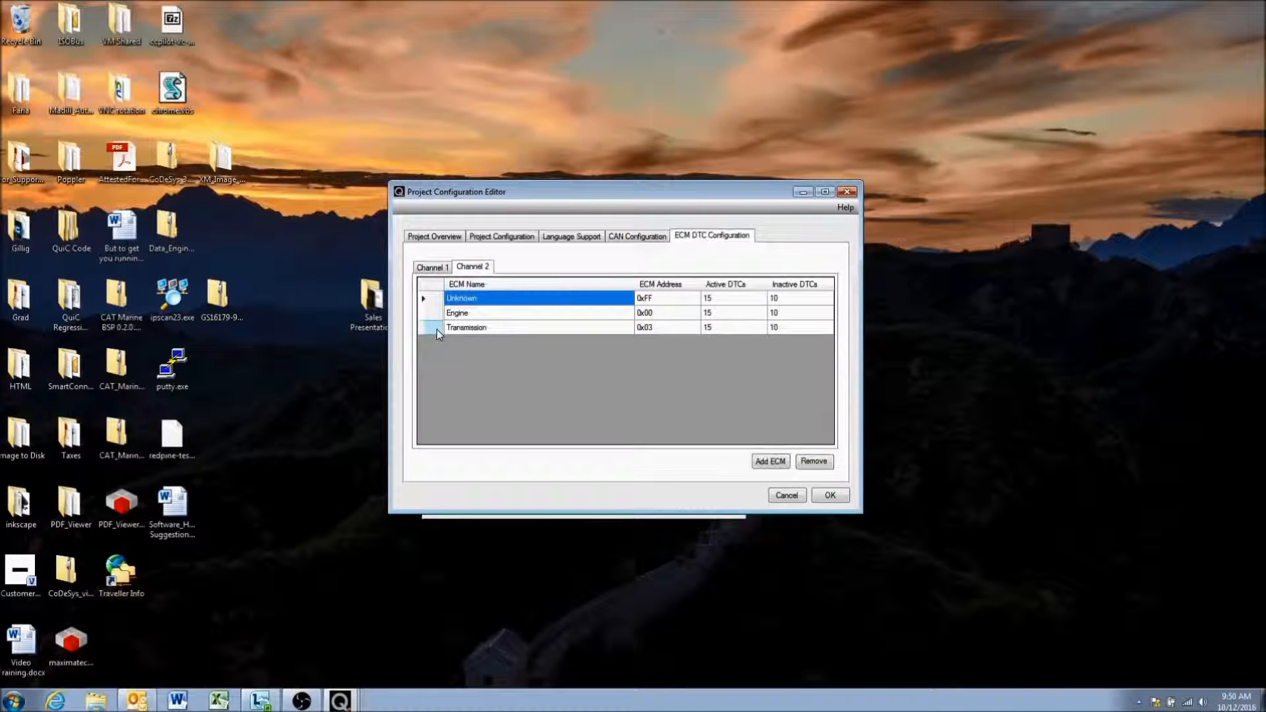
click(436, 327)
click(812, 461)
Examine the Engine ECM's name, address, active DTCs and inactive DTCs in Channel 1.
click(433, 266)
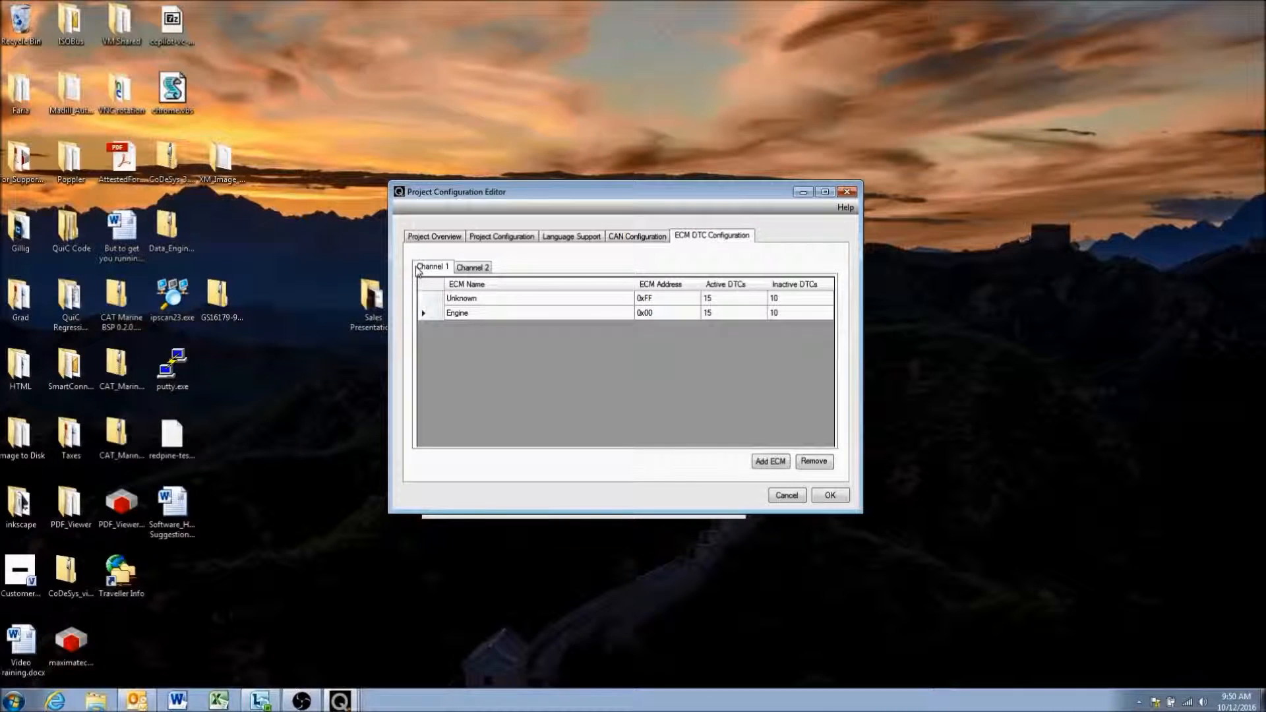
double_click(462, 320)
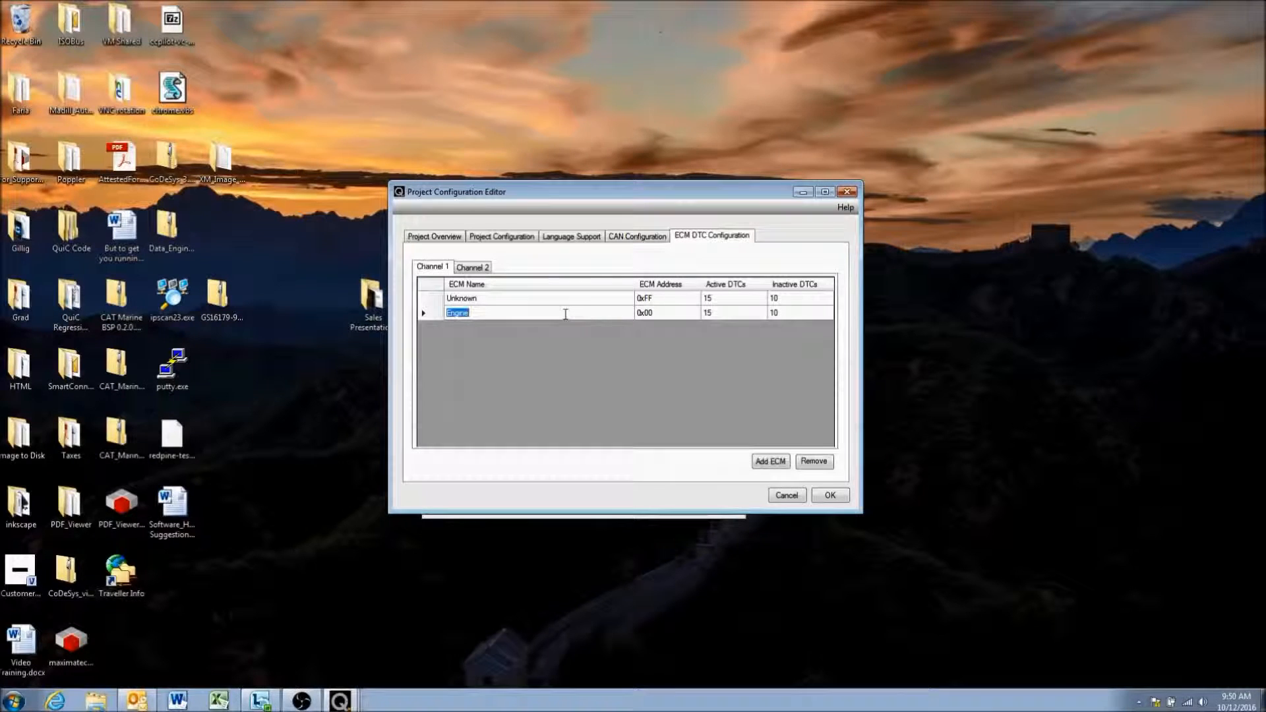
click(646, 315)
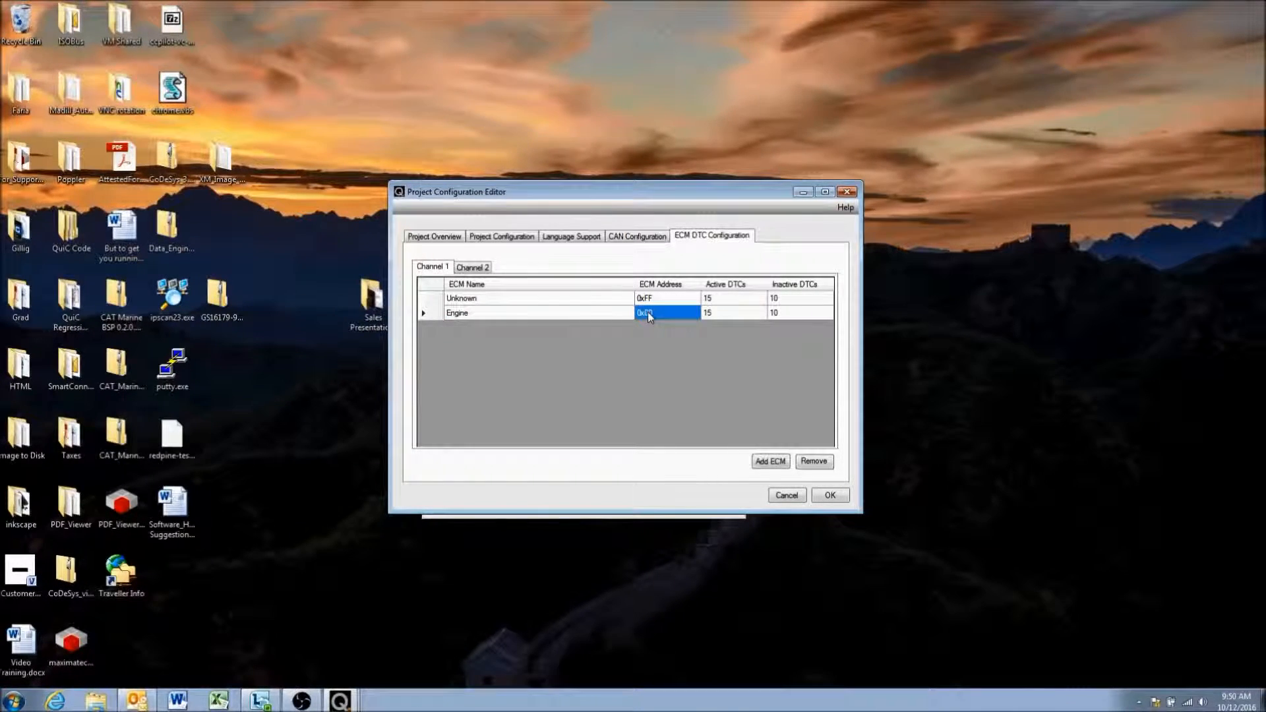
click(720, 319)
click(770, 315)
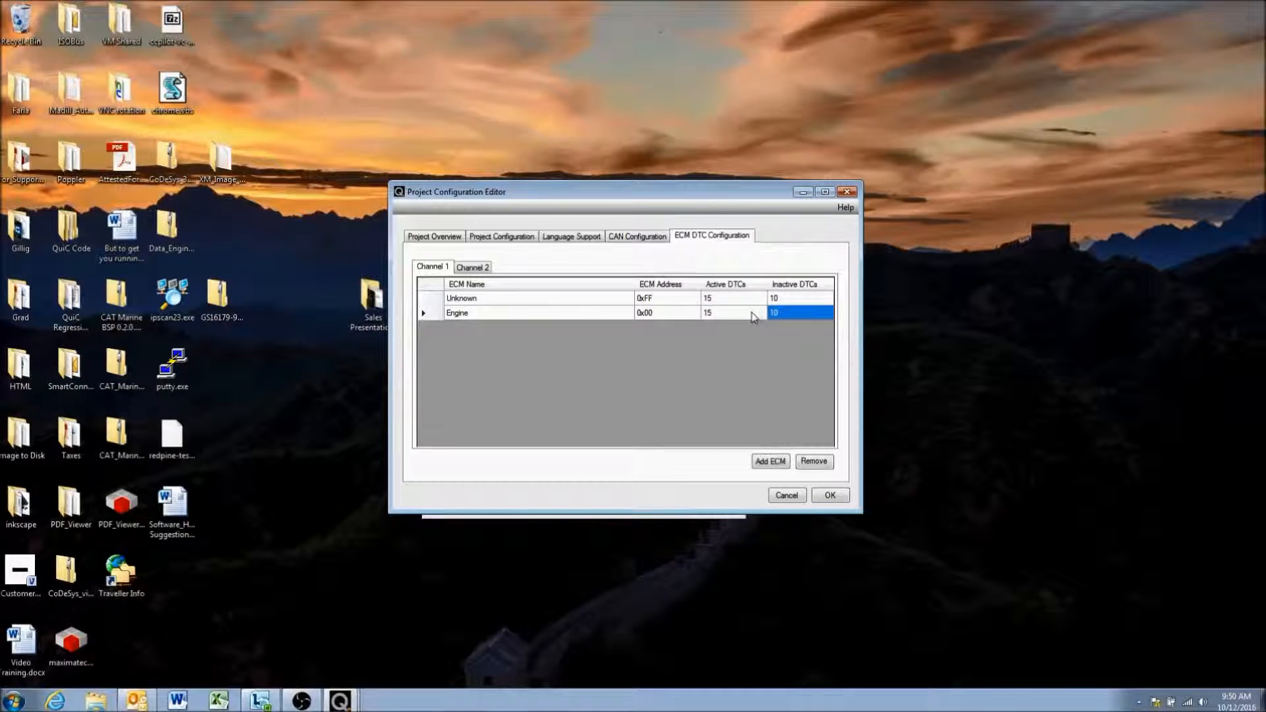
click(753, 316)
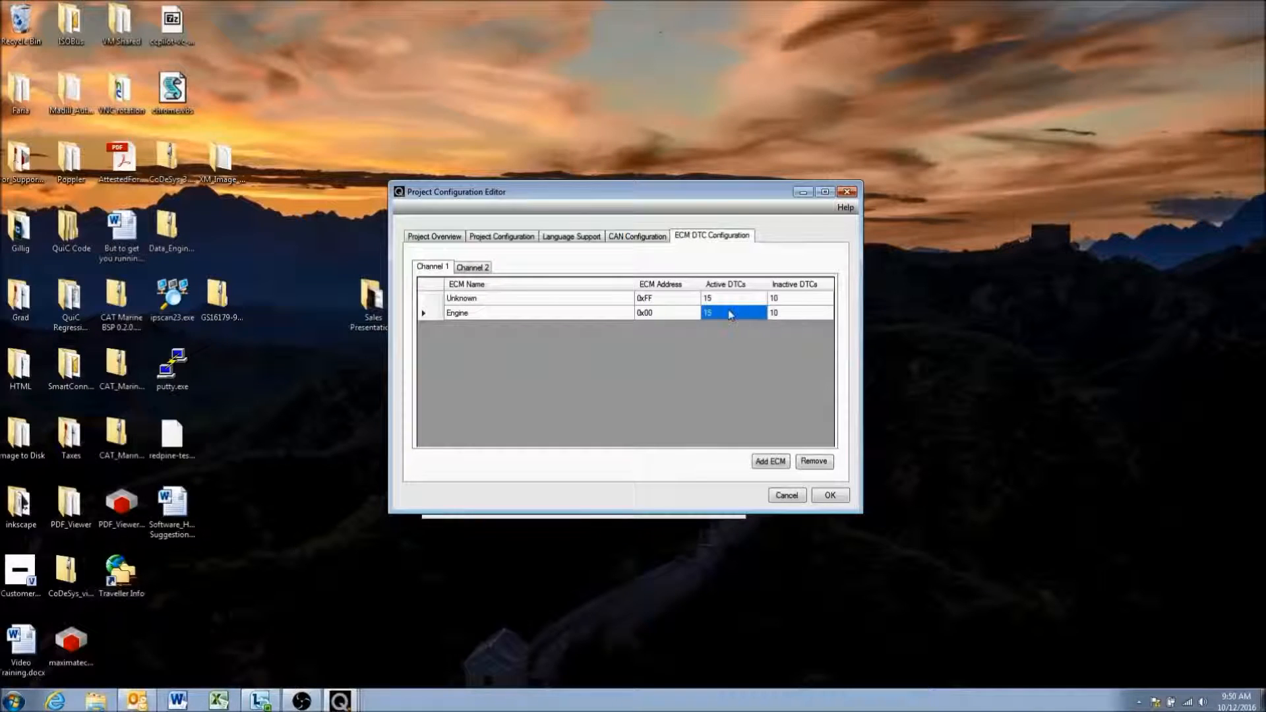
click(783, 318)
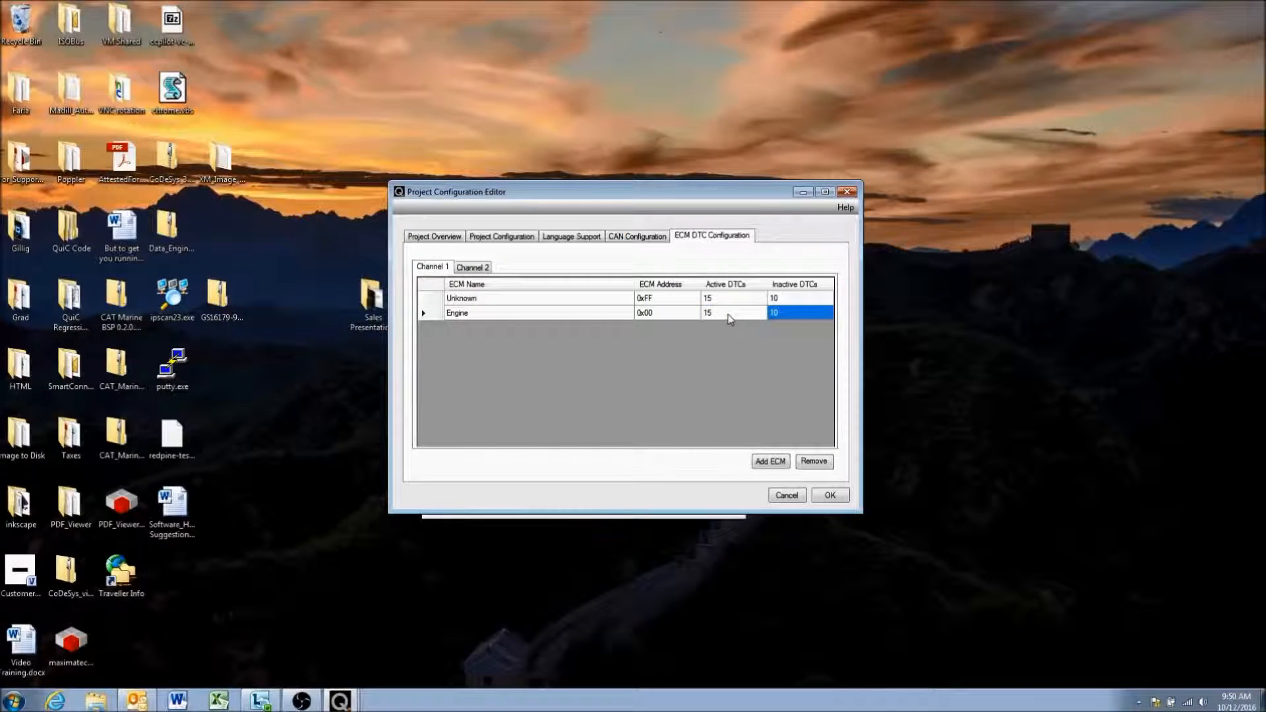
Set both the active and inactive DTCs of Channel 1's Engine ECM to 20.
click(711, 315)
click(730, 314)
drag(718, 313, 676, 311)
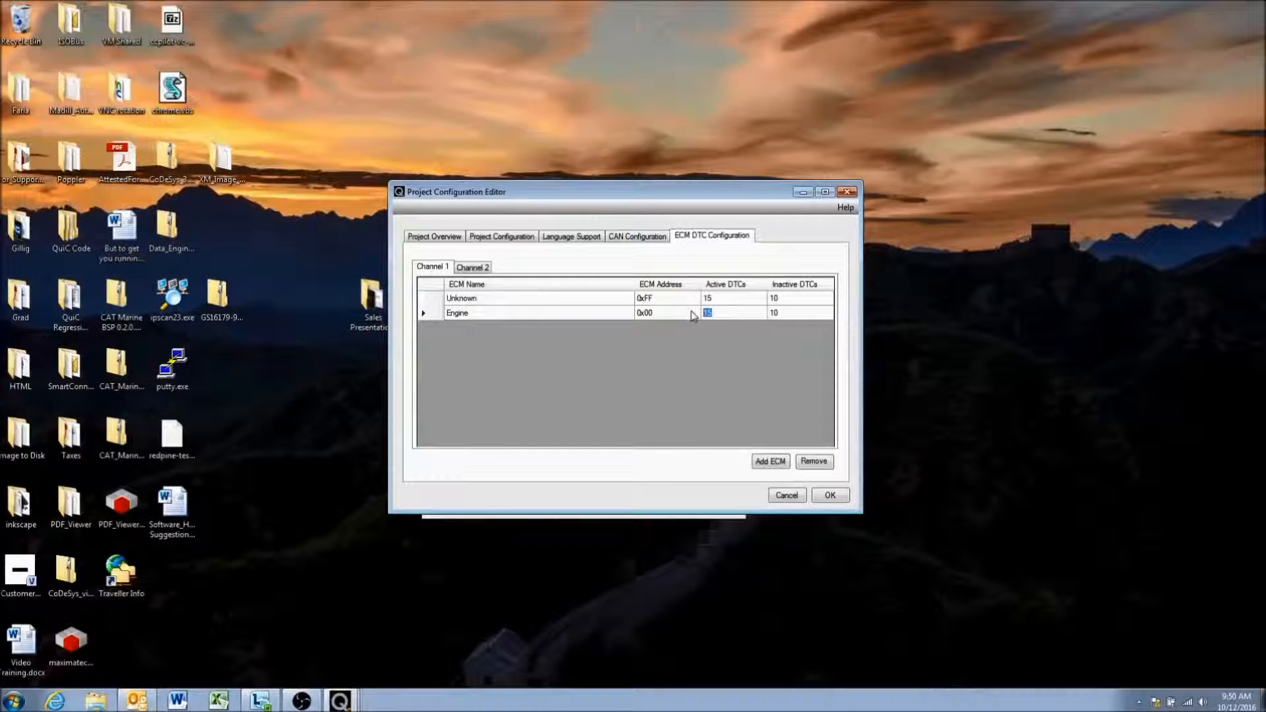
text(20)
key(Tab)
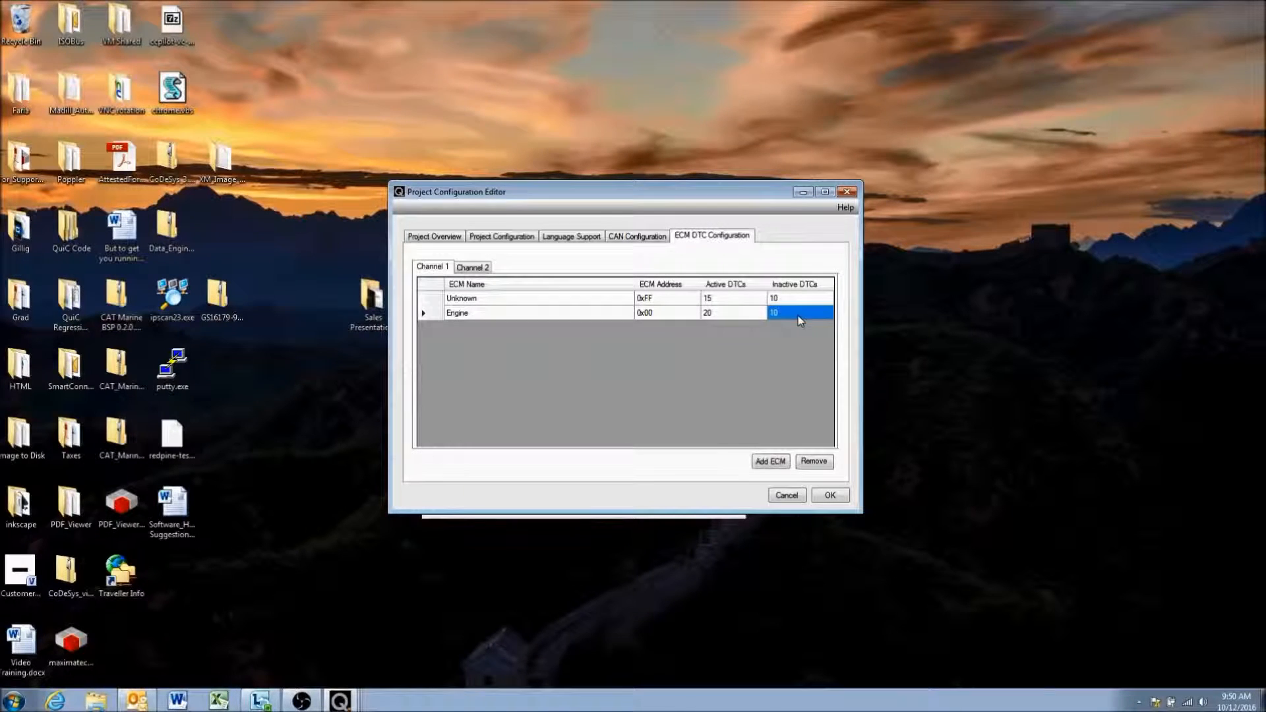
text(21)
key(BackSpace)
text(0)
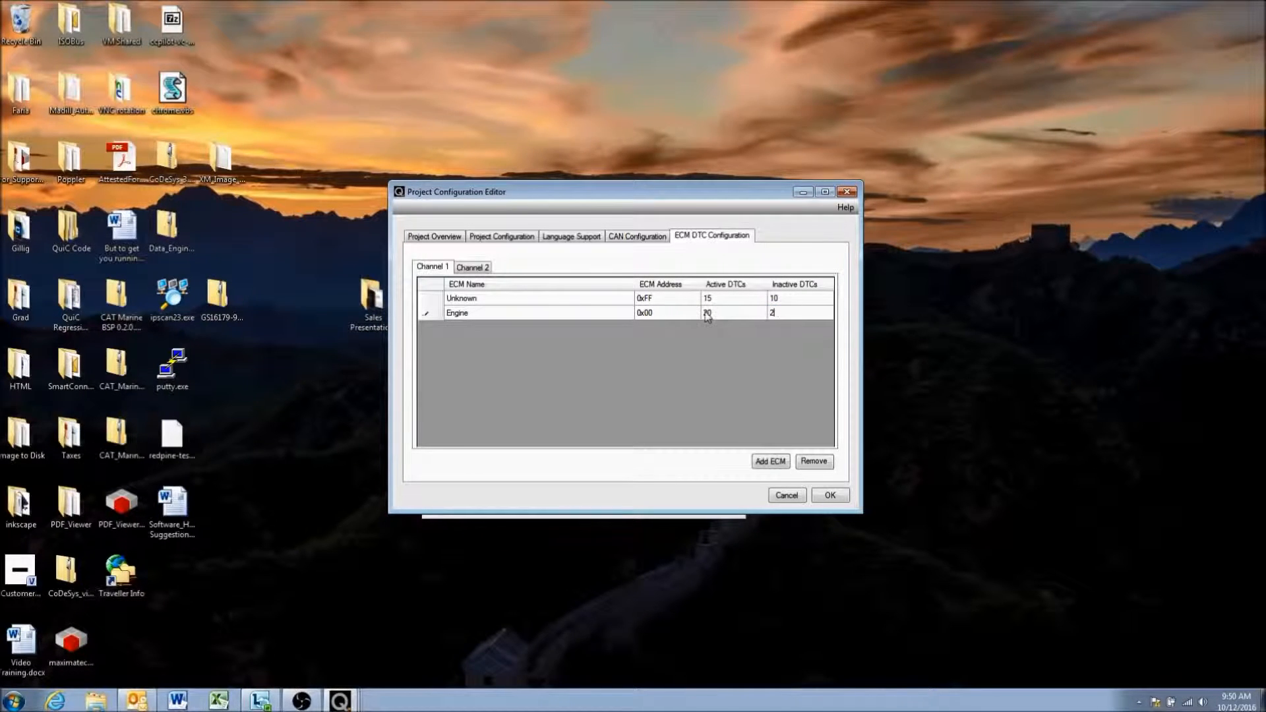
Try to set the active DTCs of Channel 1's Engine ECM to 21.
click(727, 320)
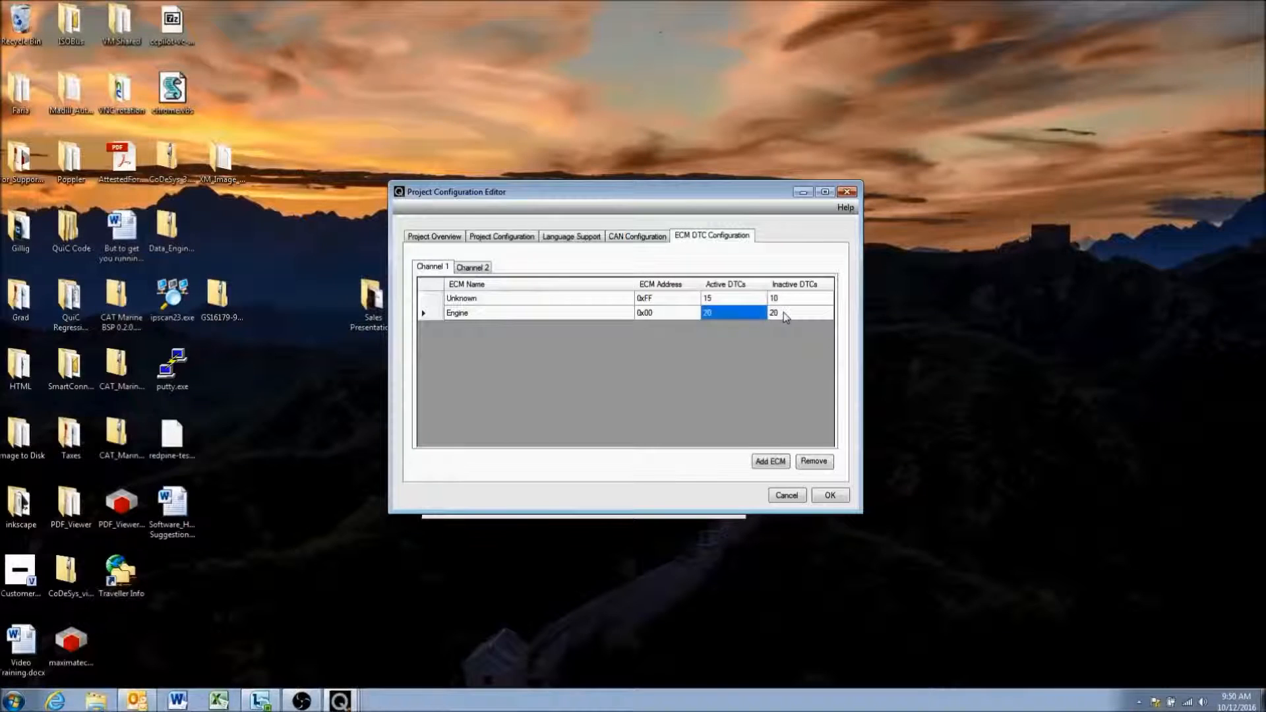
click(728, 320)
drag(707, 315, 721, 310)
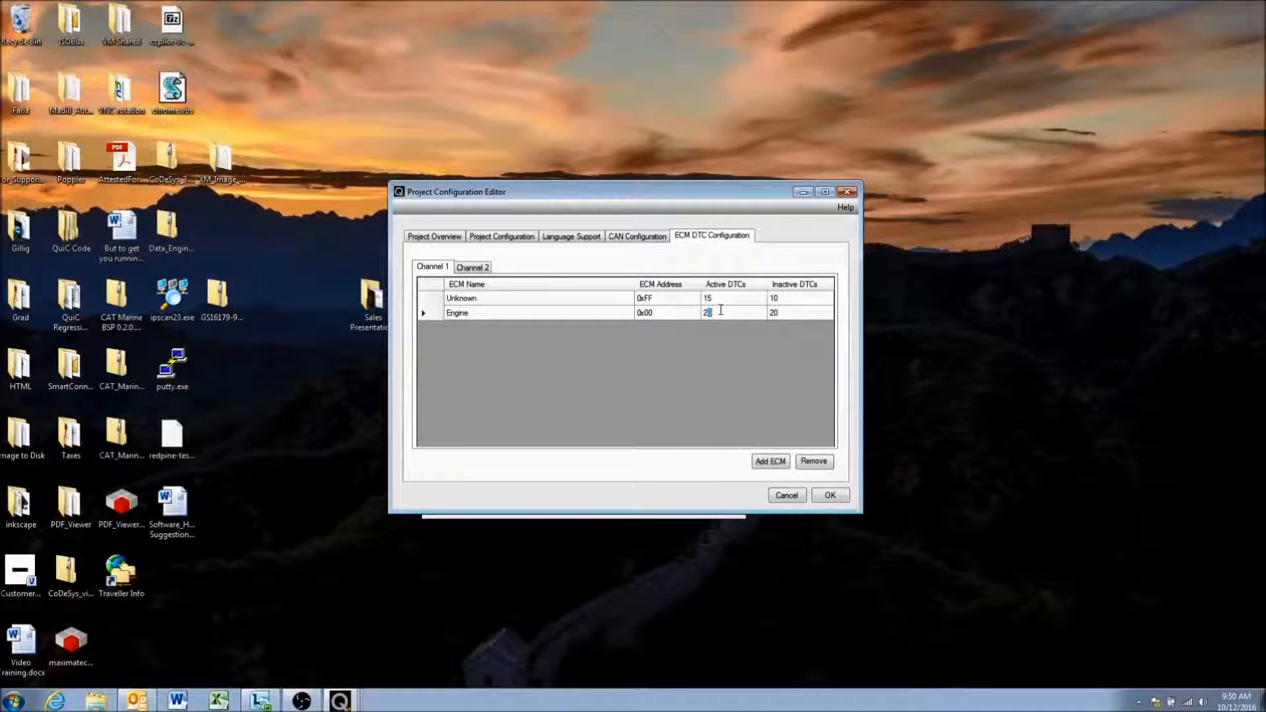
text(1)
click(783, 311)
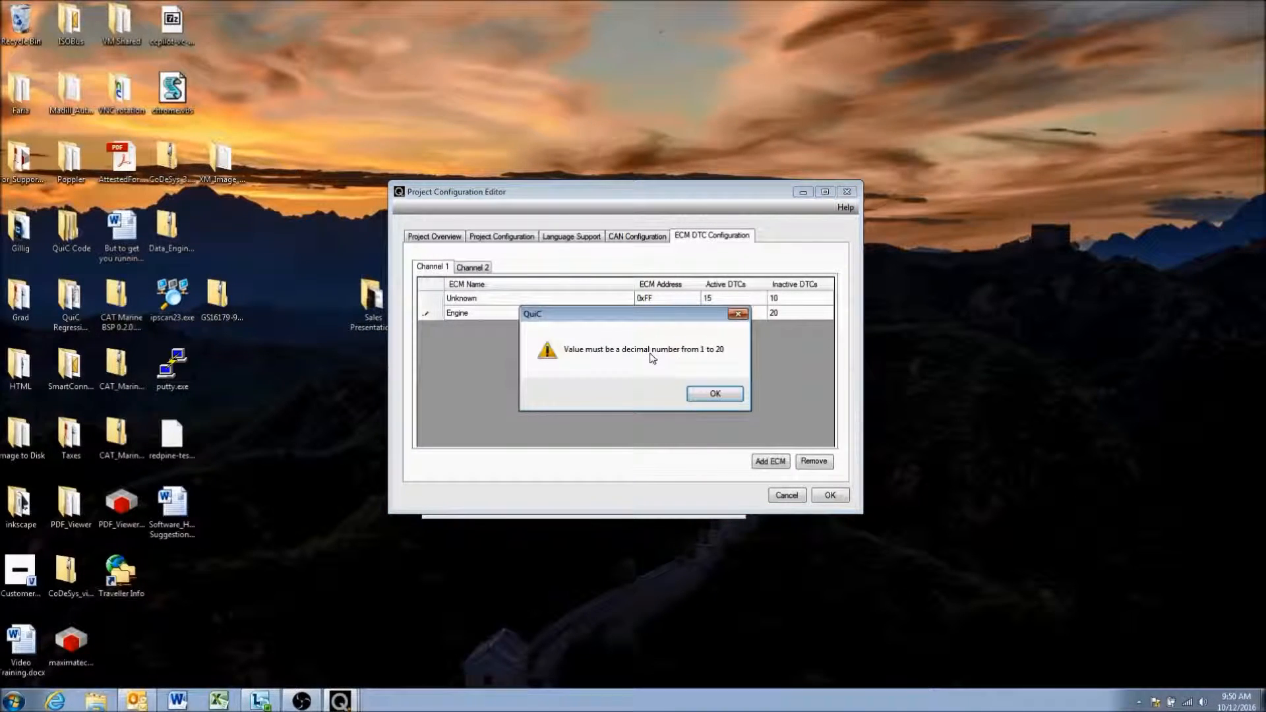
click(714, 394)
key(Tab)
Compare the active and inactive DTC values of the Engine ECM in Channel 1.
click(717, 315)
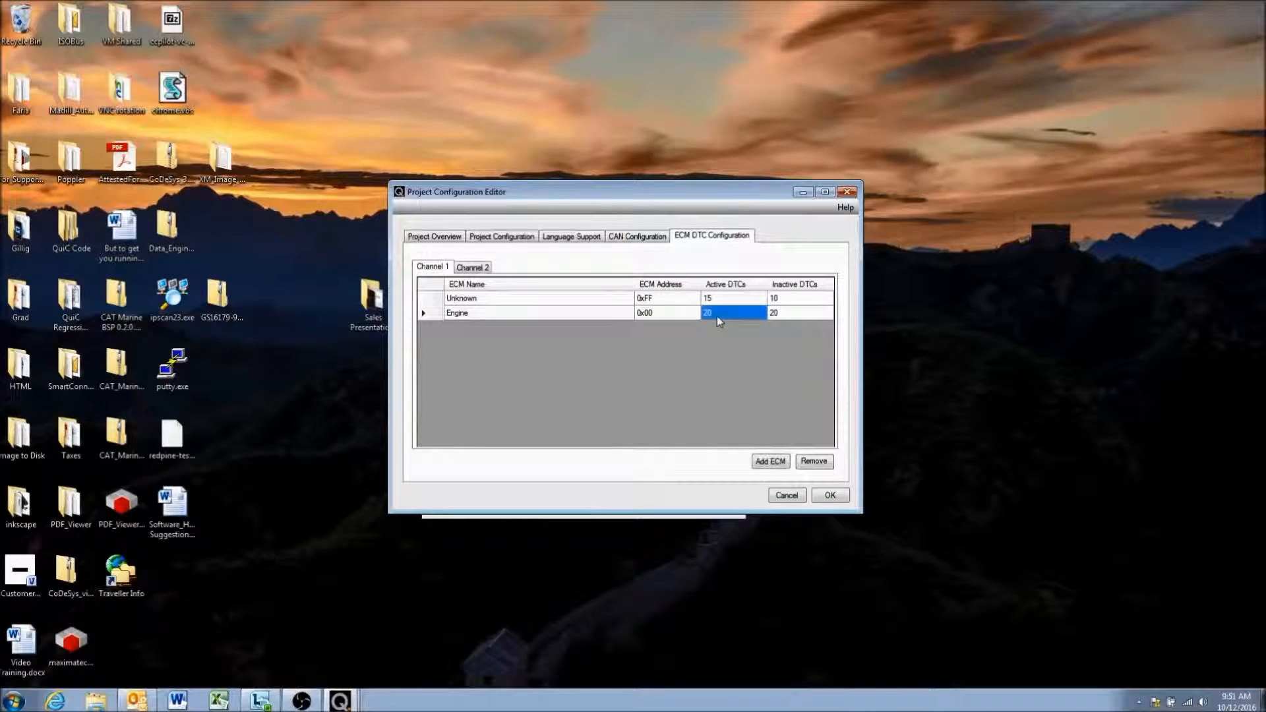
click(785, 319)
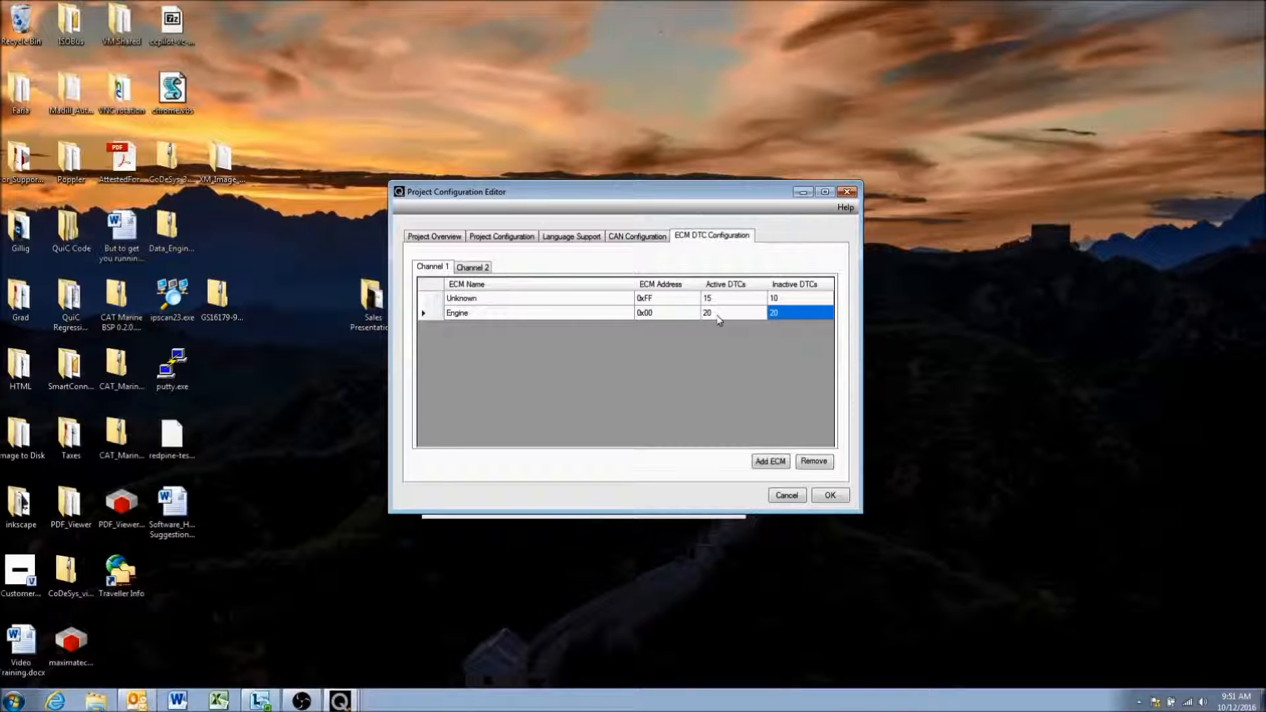
click(718, 315)
click(774, 314)
click(707, 316)
click(791, 315)
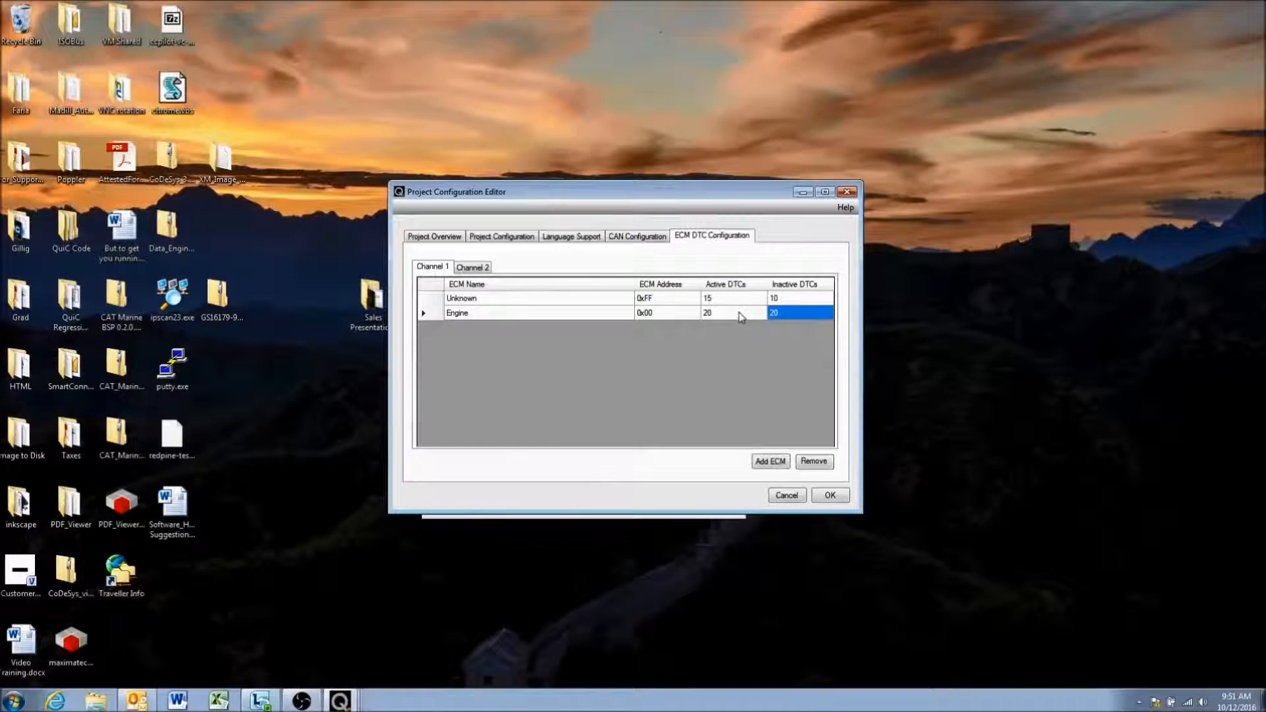
click(726, 320)
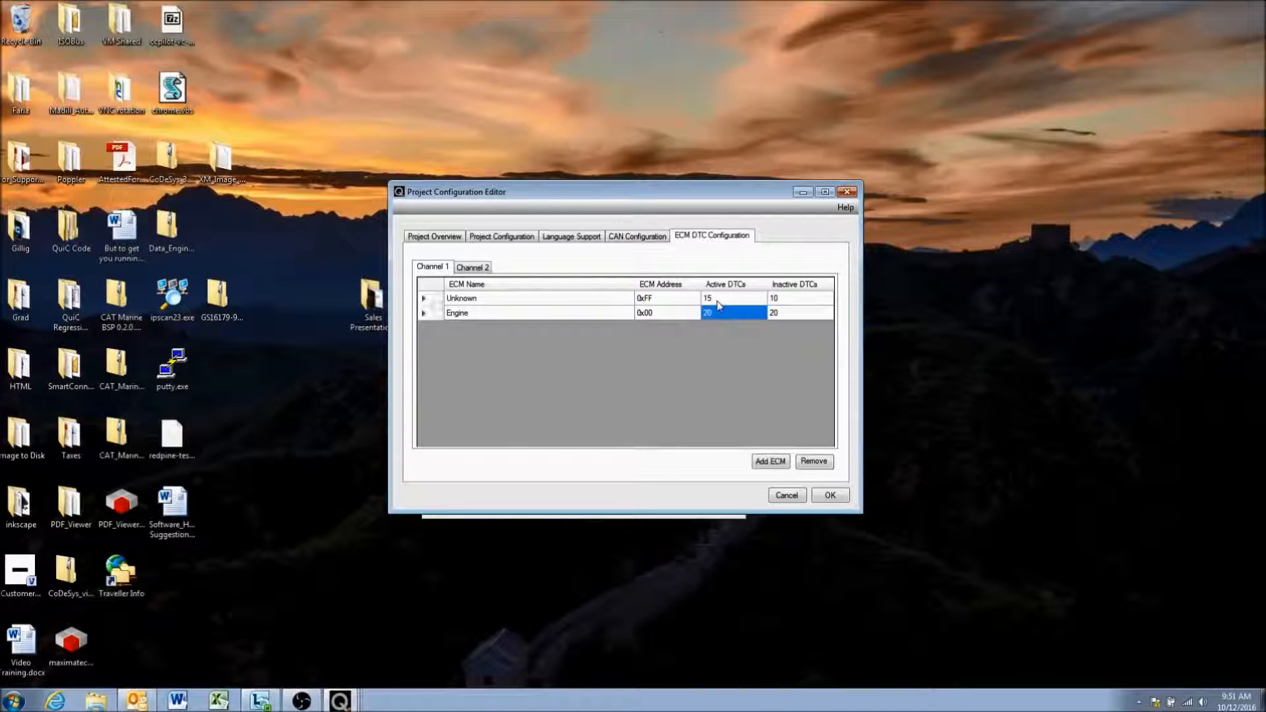
Set both the active and inactive DTCs of Channel 1's Unknown ECM to 20.
click(717, 298)
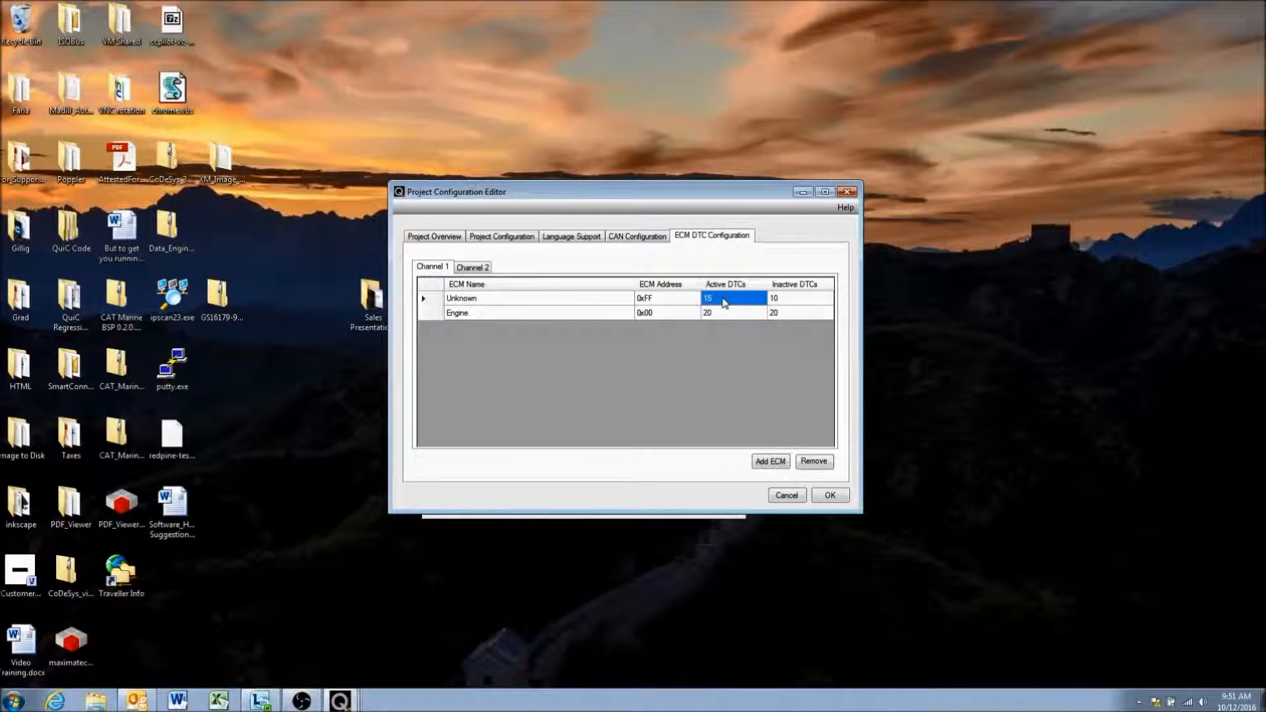
click(713, 304)
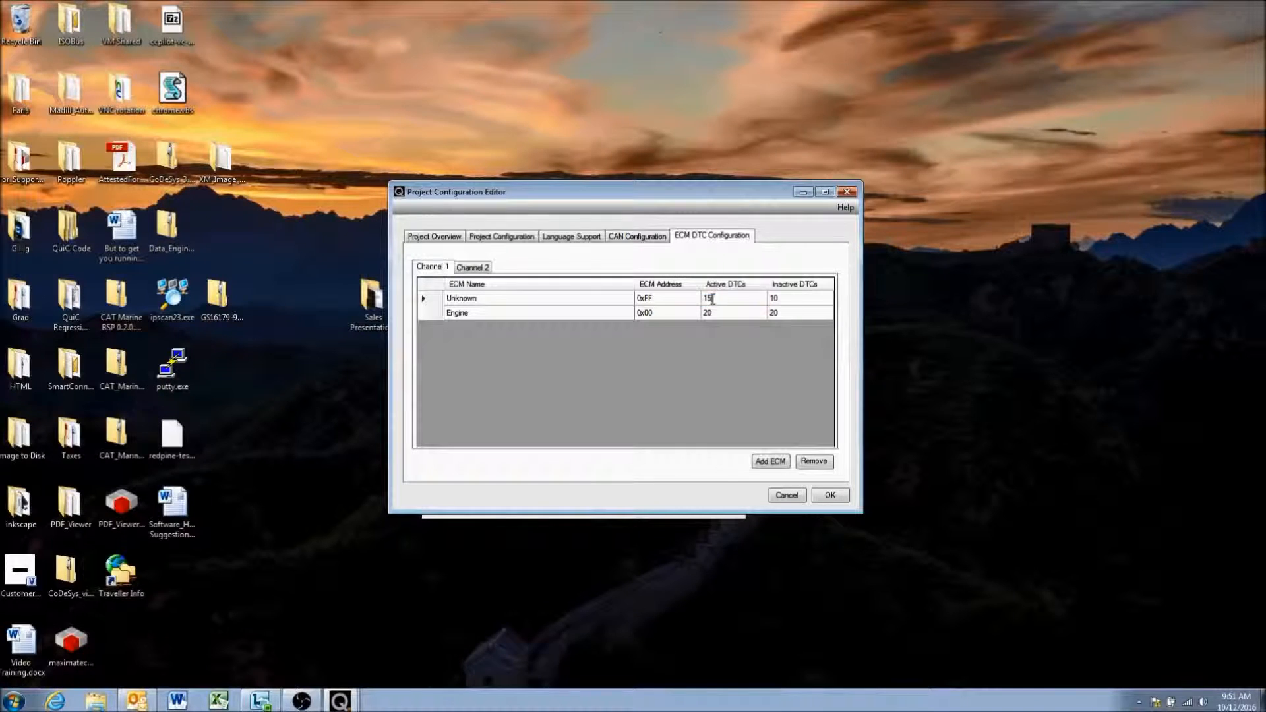
text(20)
click(781, 300)
click(782, 300)
text(20)
click(719, 313)
click(727, 298)
Recheck the CAN, language, project and overview settings, then accept the configuration and dismiss the program output.
click(637, 237)
click(568, 237)
click(509, 238)
click(438, 238)
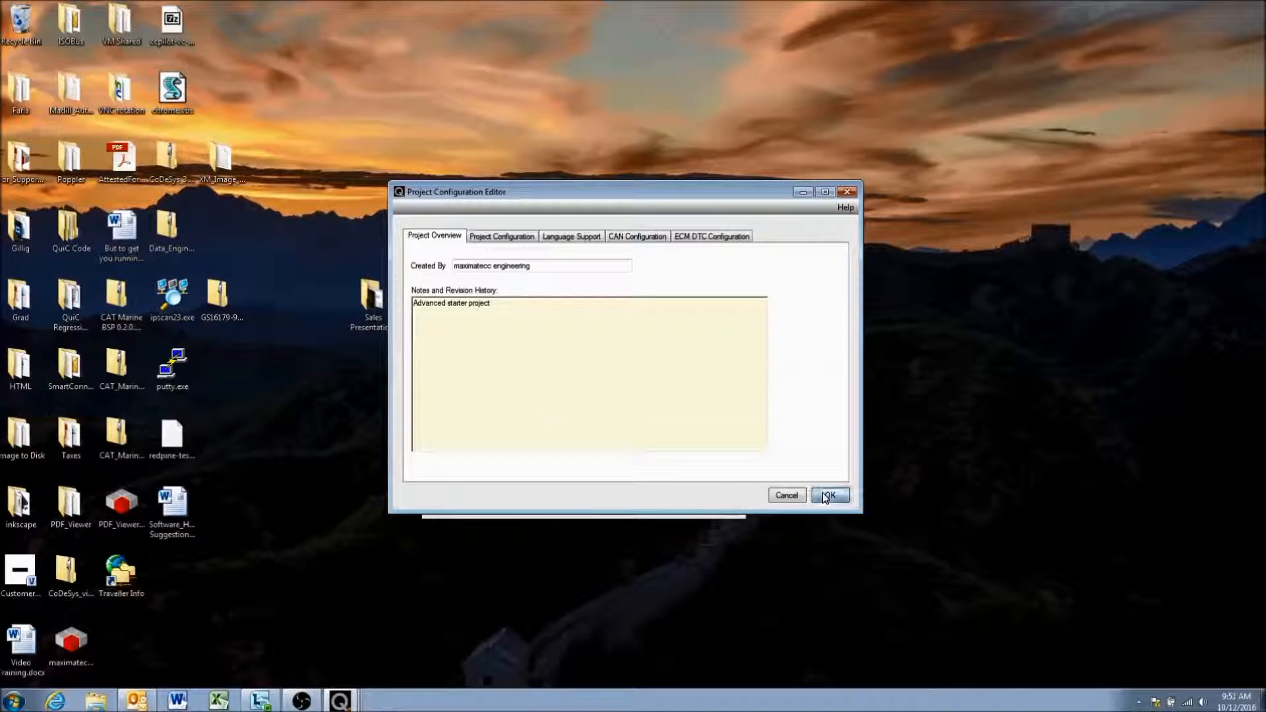
click(828, 496)
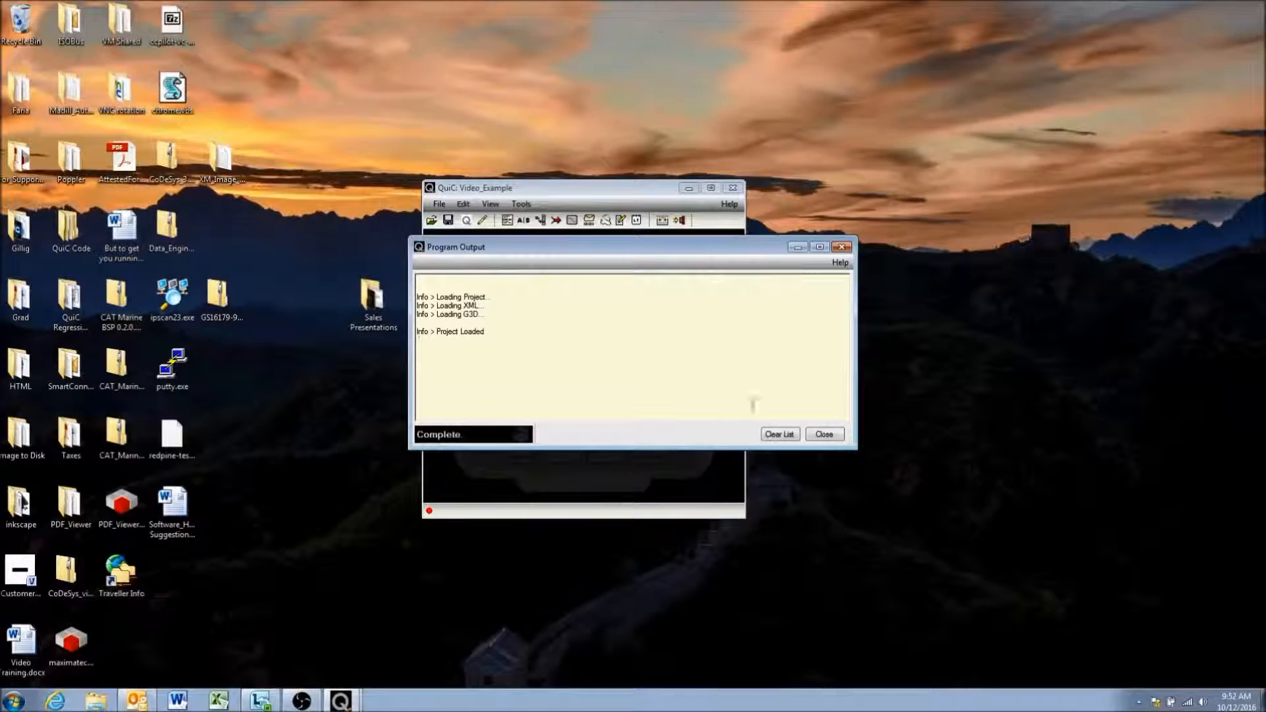
click(824, 434)
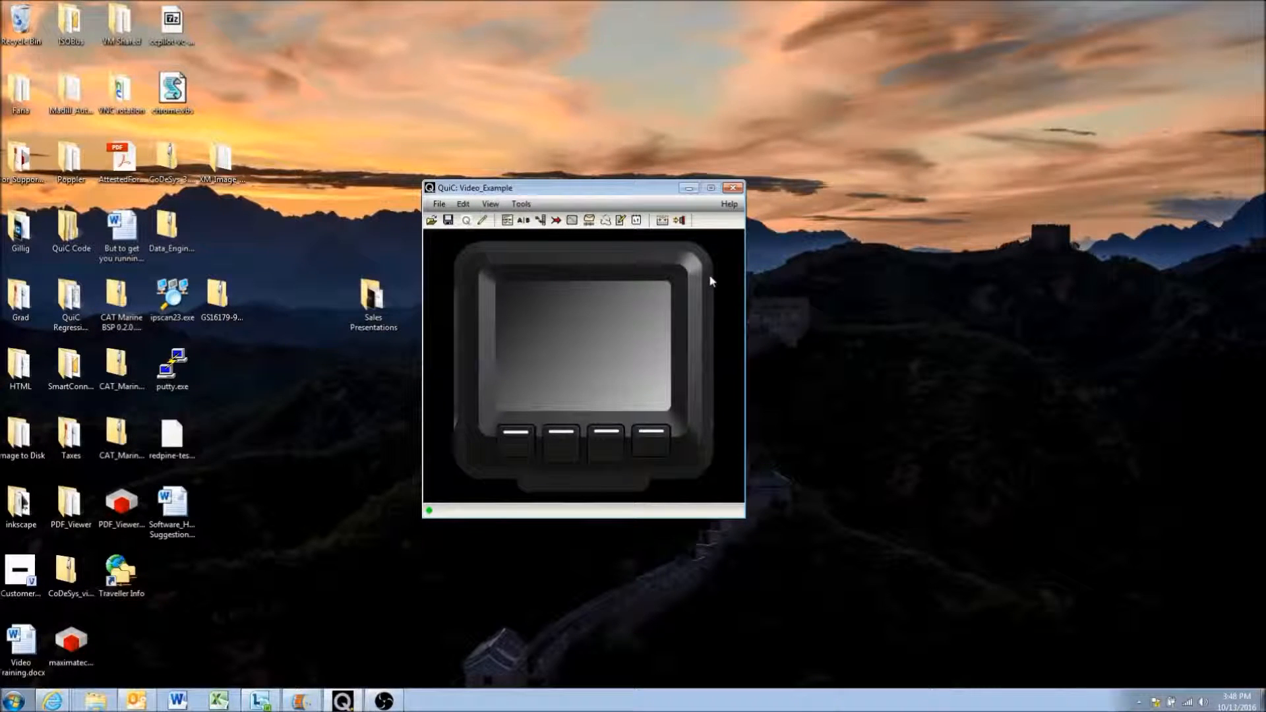
Reopen the project configuration and review the supported languages along with the default units and default language options.
click(483, 221)
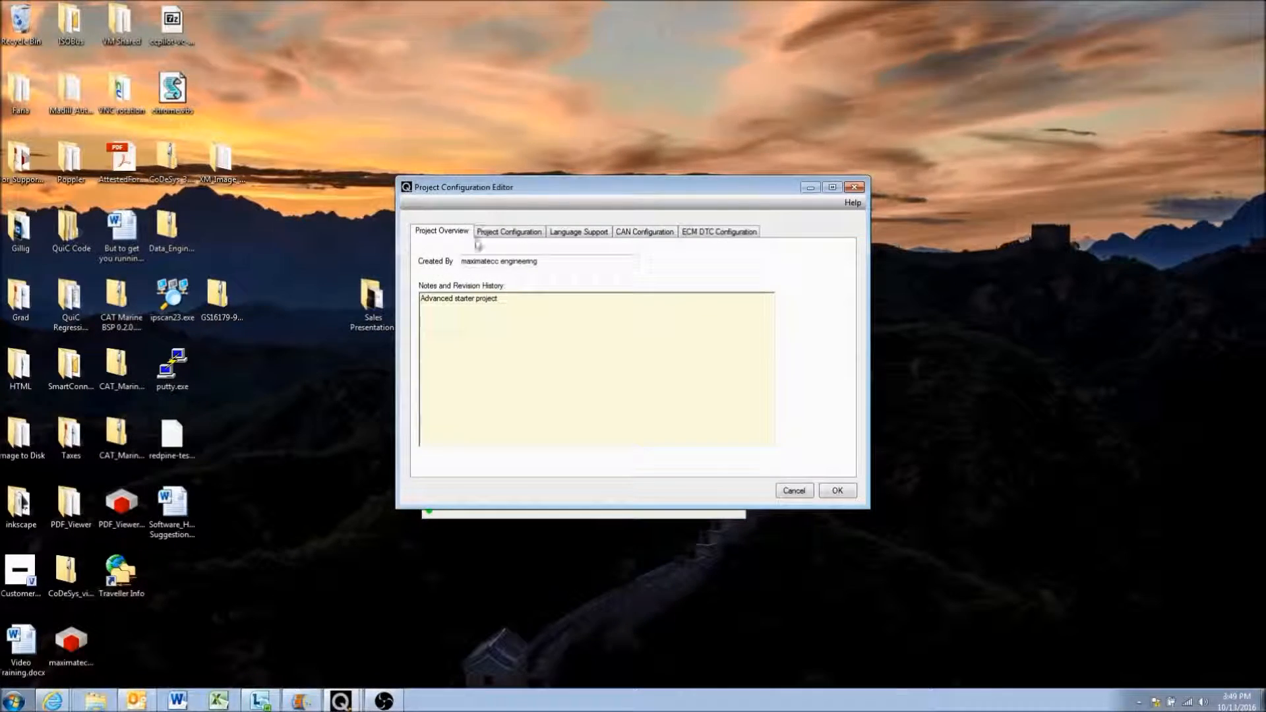
click(508, 234)
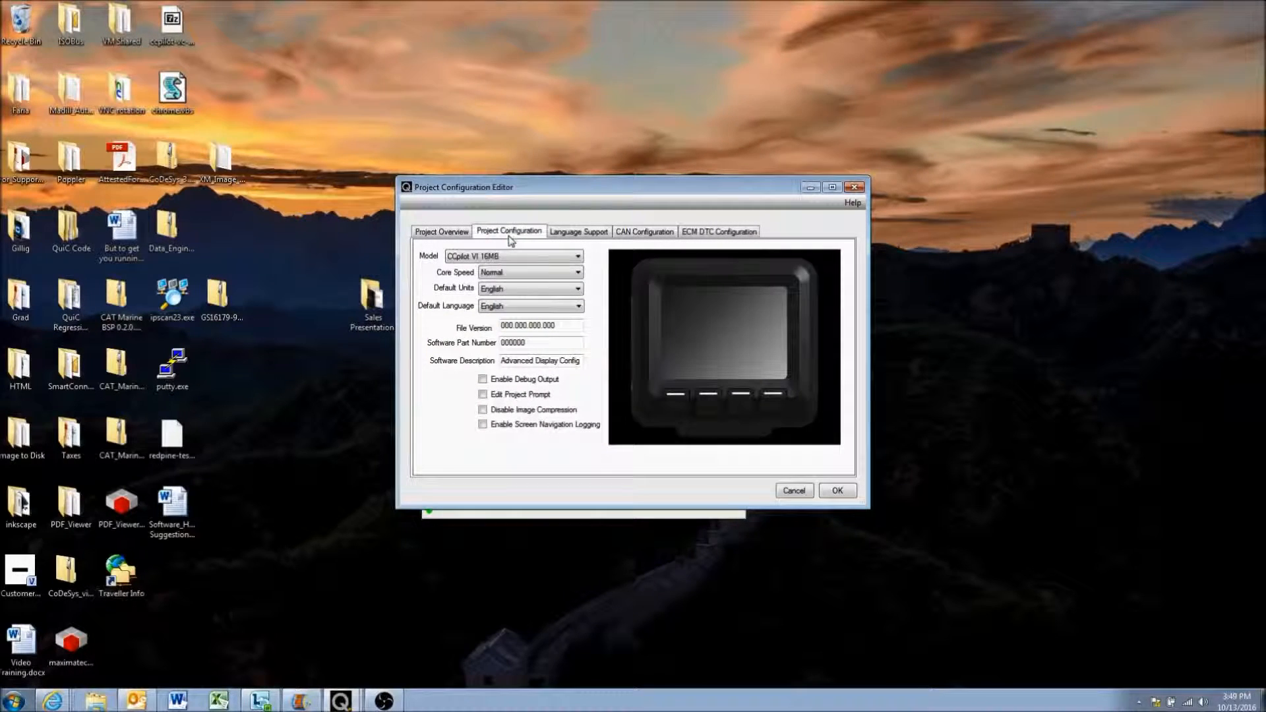
click(575, 231)
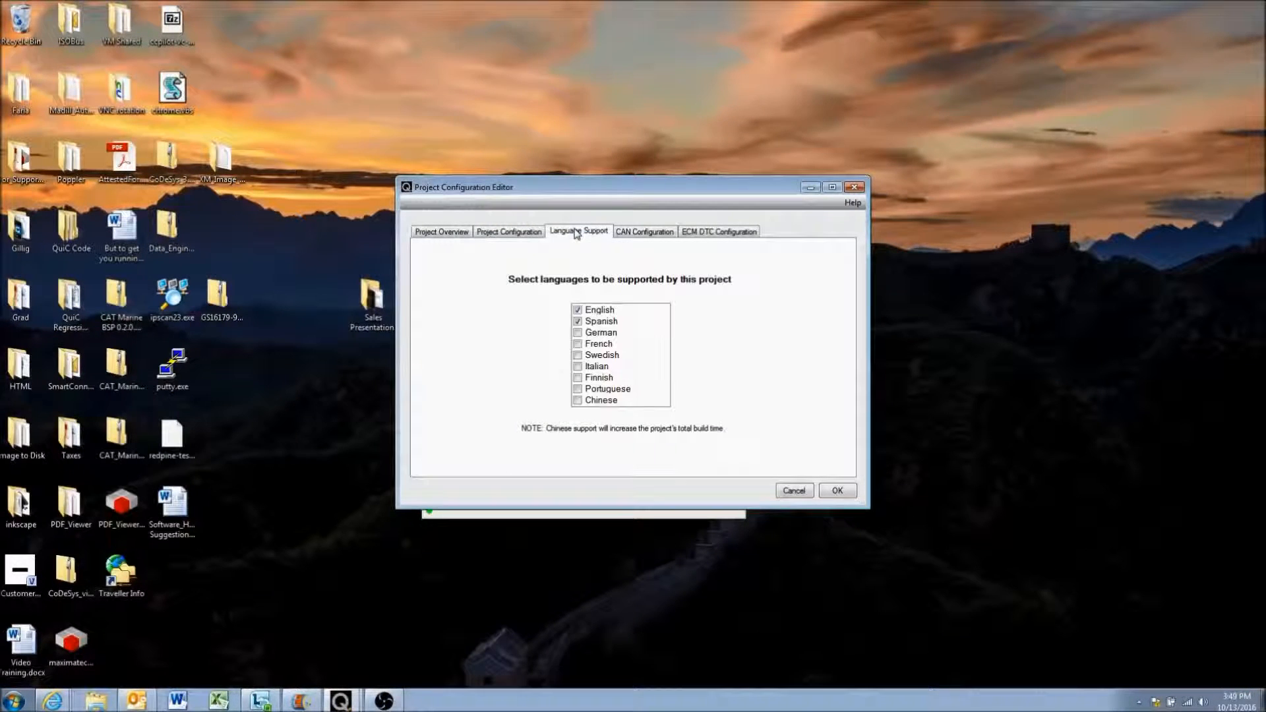
click(521, 234)
click(523, 294)
click(519, 291)
click(528, 307)
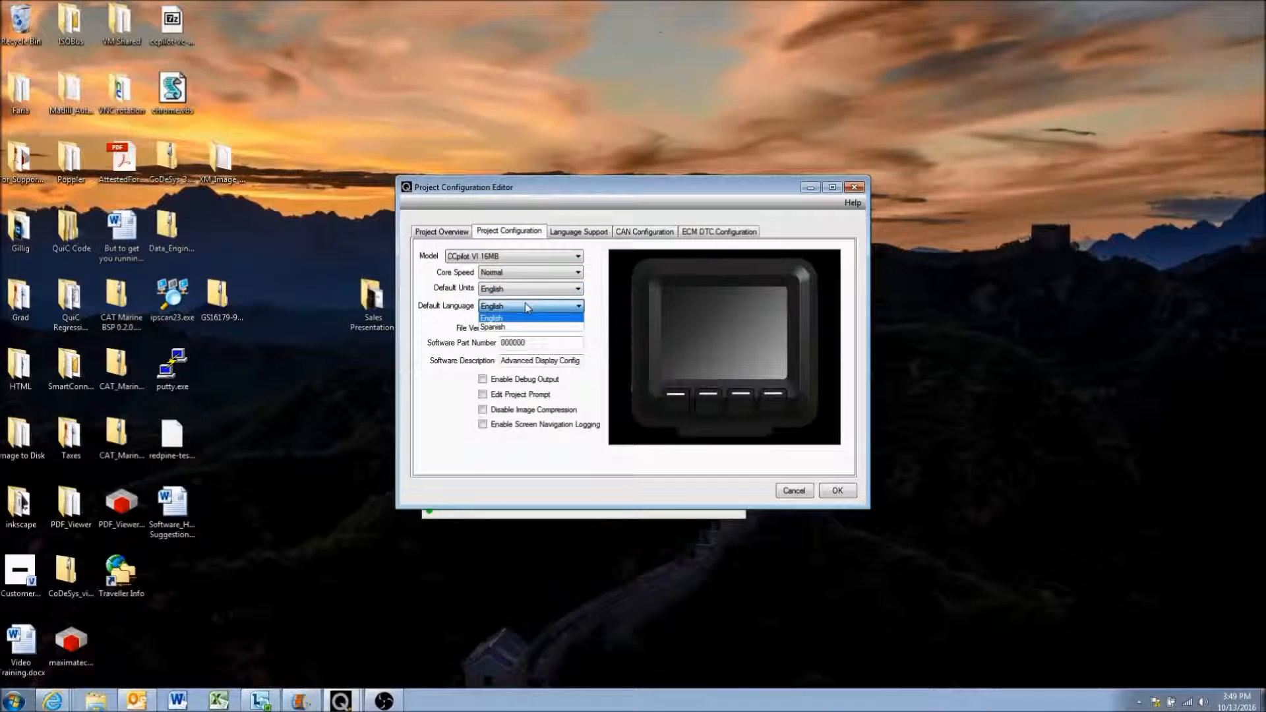
click(528, 307)
Check the CAN channel settings and the Channel 1 ECM DTC list, and accept the project configuration.
click(652, 236)
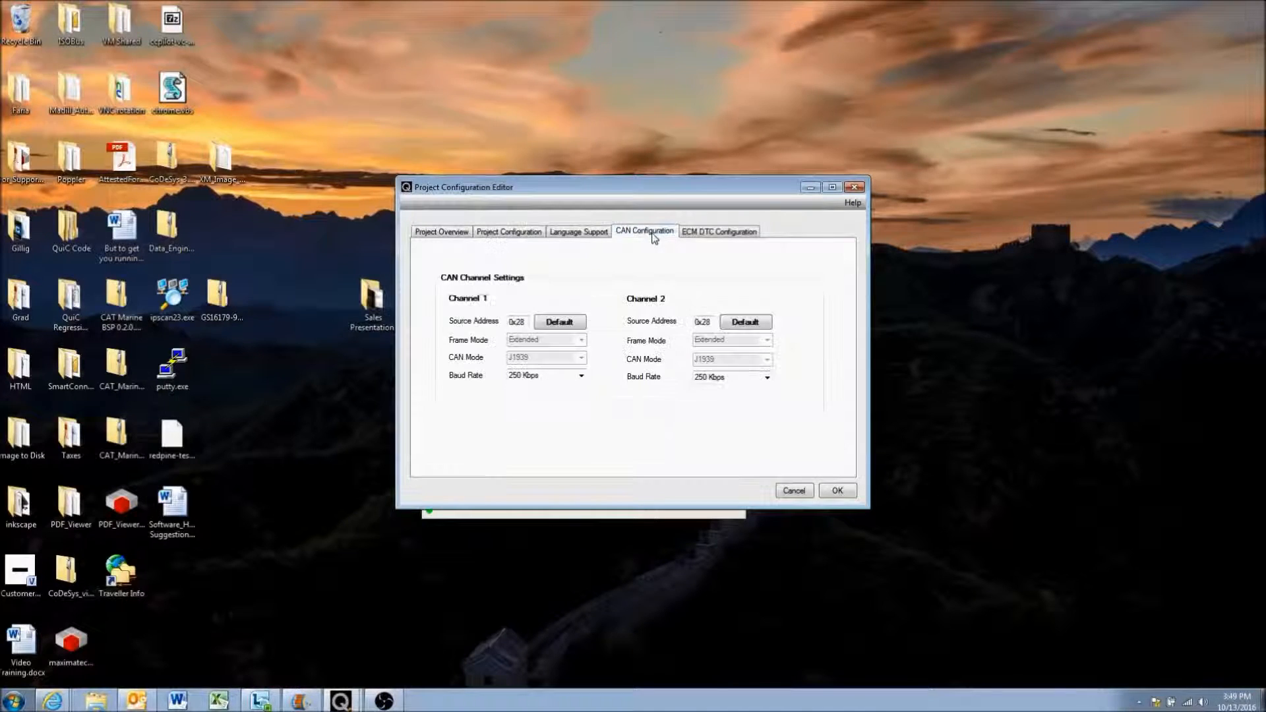
click(706, 231)
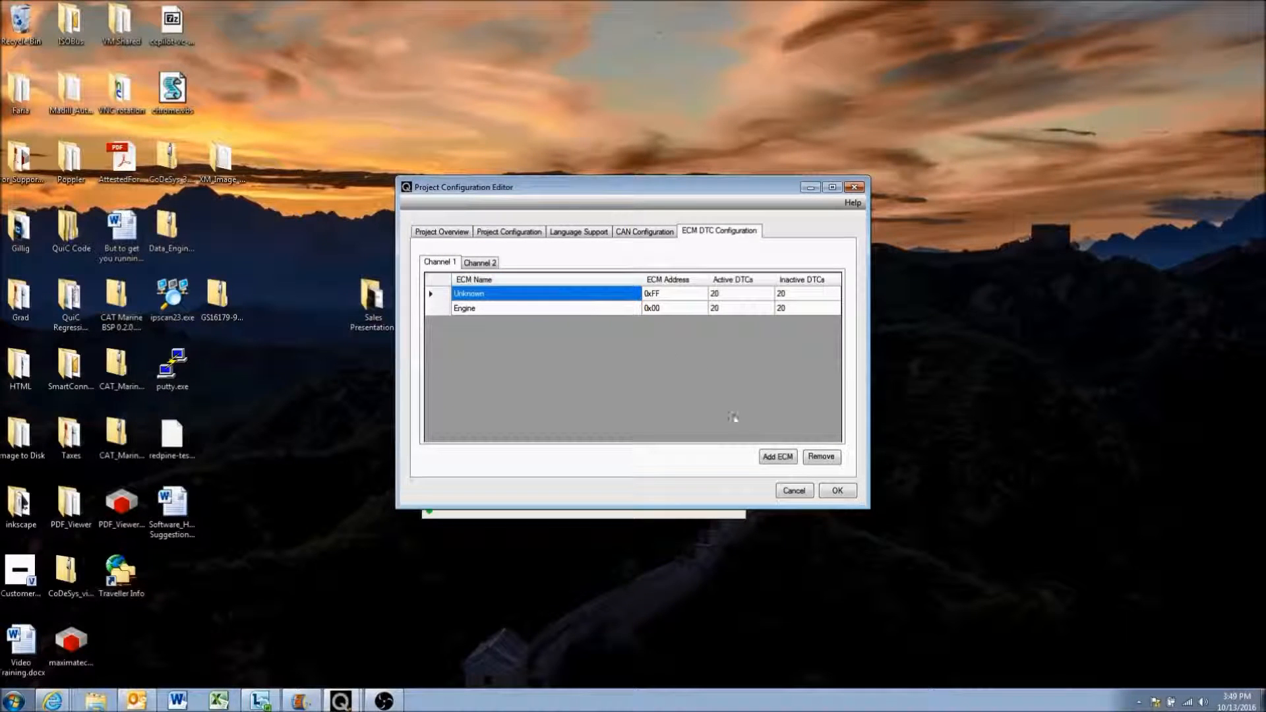
click(838, 490)
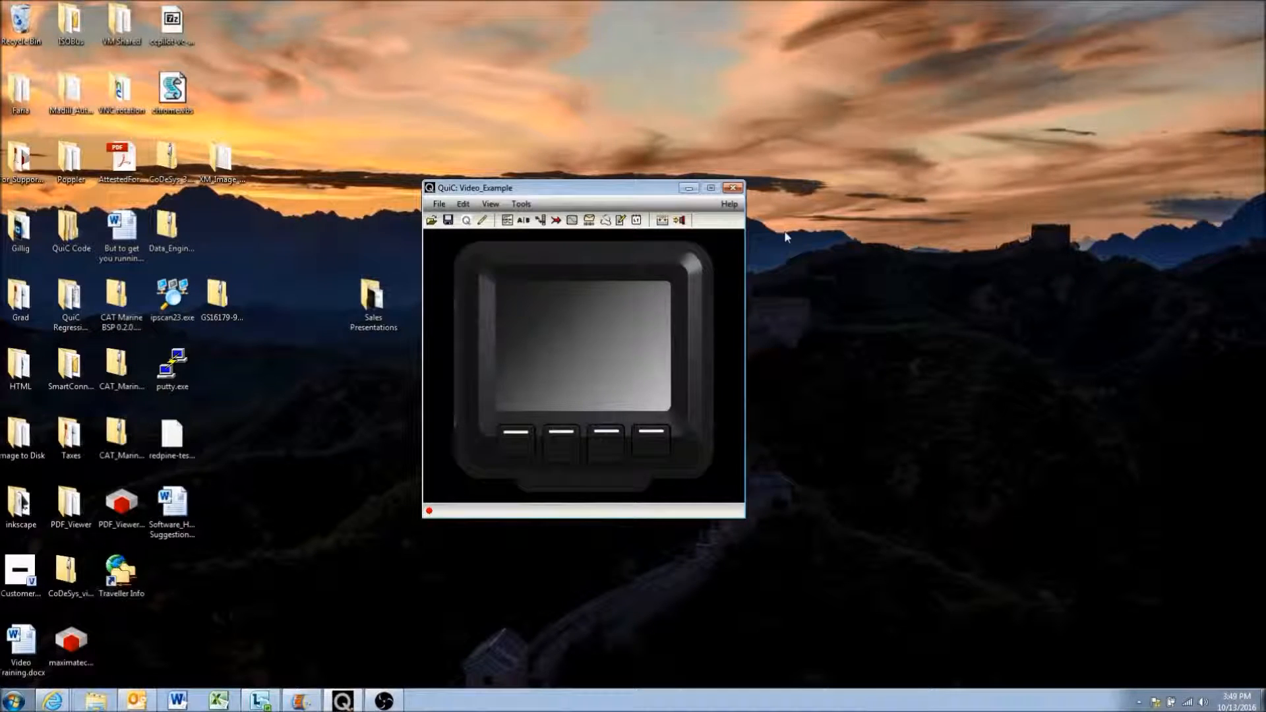